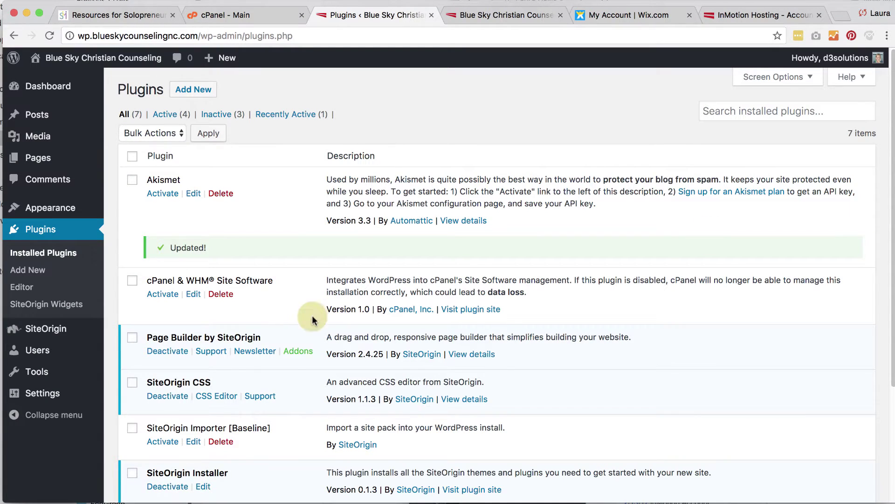
In Reading Settings, uncheck 'Discourage search engines from indexing this site' and save
{"action": "mouse_move", "coordinate": [45, 397]}
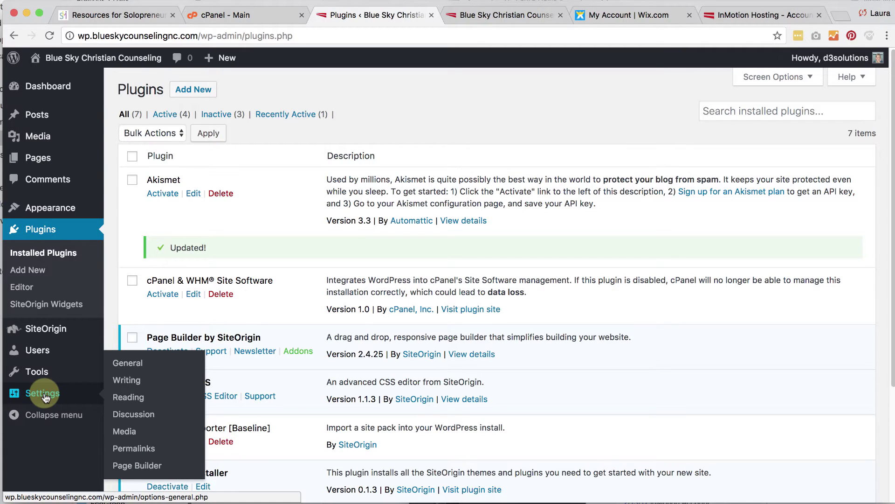
{"action": "left_click", "coordinate": [123, 400]}
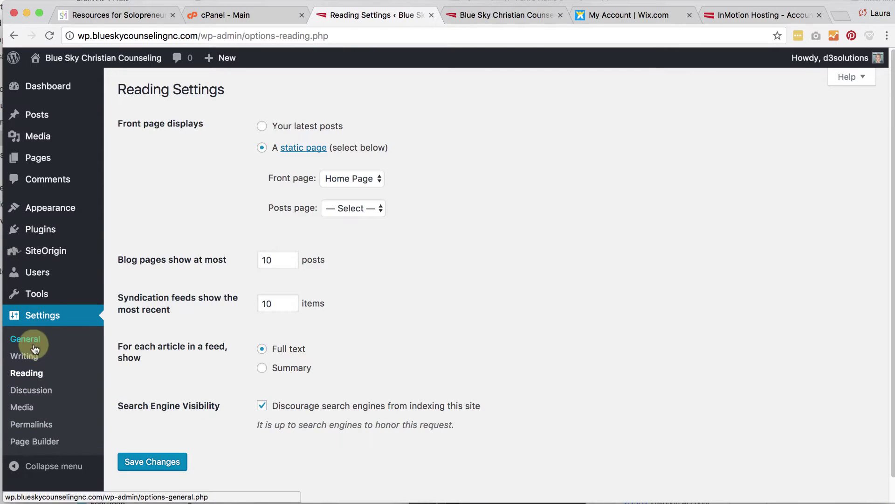
{"action": "left_click", "coordinate": [262, 407]}
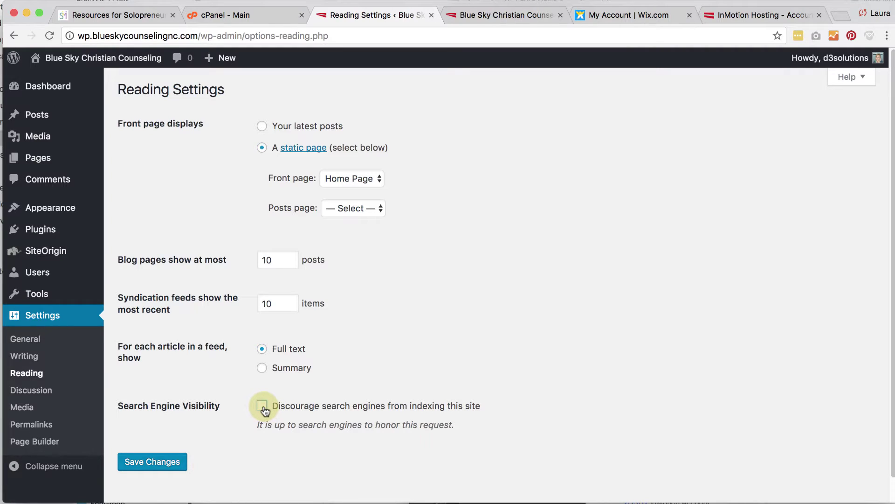
{"action": "left_click", "coordinate": [154, 461]}
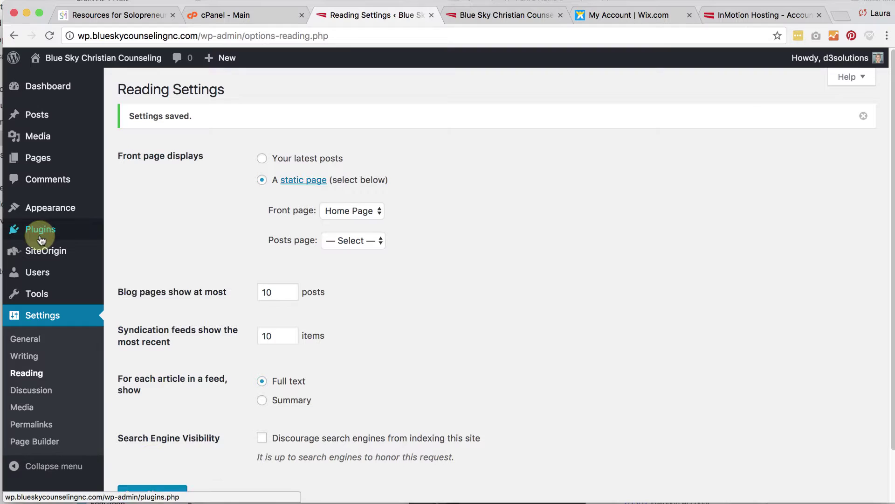
Search the plugin directory for 'updraft', then install and activate UpdraftPlus WordPress Backup Plugin
{"action": "mouse_move", "coordinate": [43, 233]}
{"action": "left_click", "coordinate": [129, 252]}
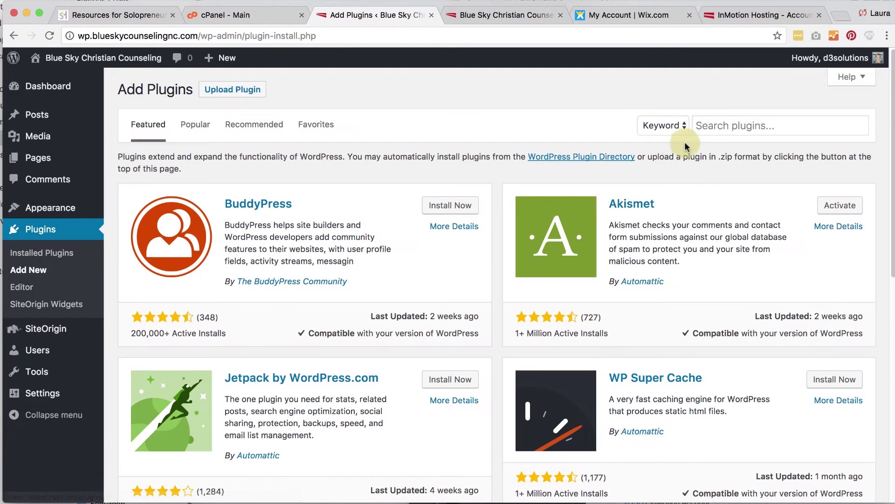
{"action": "left_click", "coordinate": [716, 127]}
{"action": "type", "text": "updraft"}
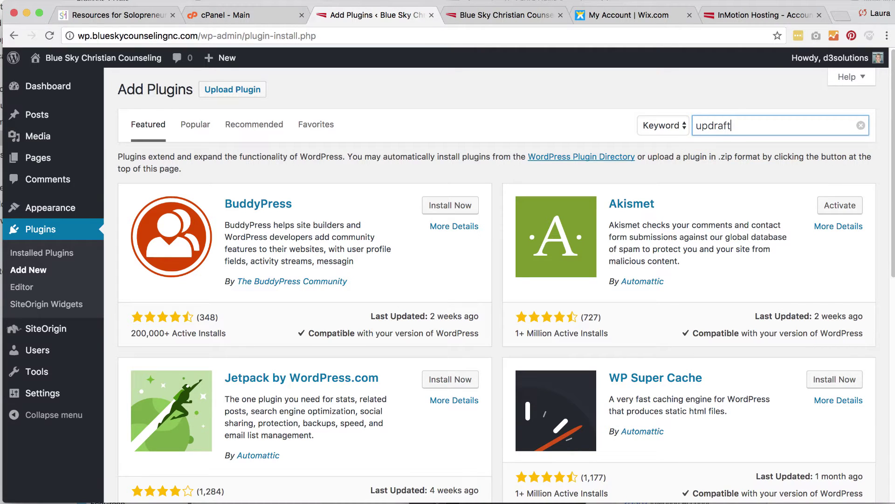
{"action": "key", "text": "Return"}
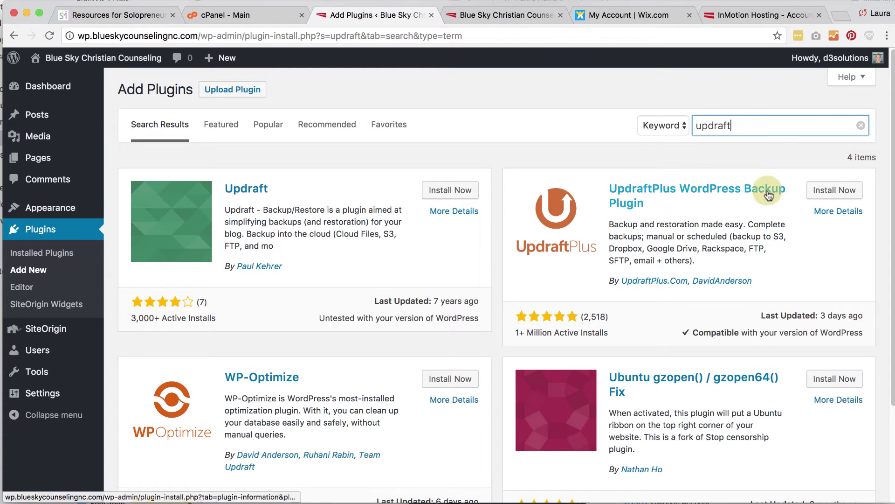
{"action": "left_click", "coordinate": [844, 190]}
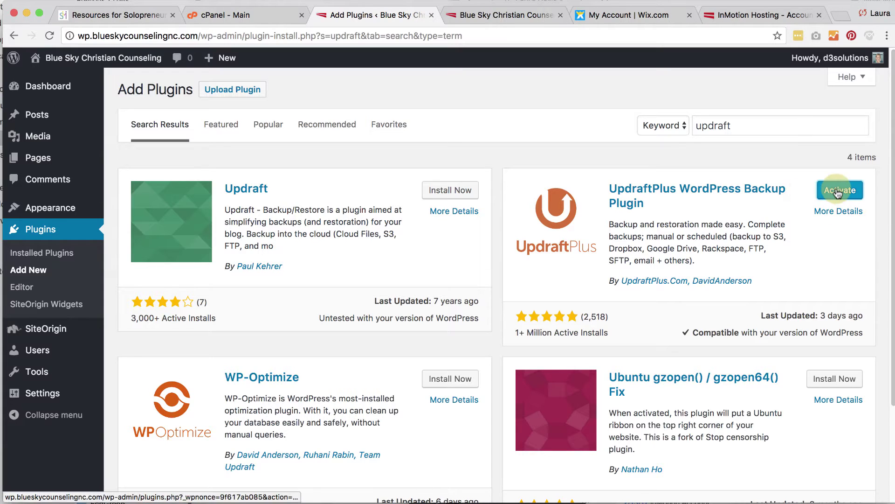
{"action": "left_click", "coordinate": [838, 192]}
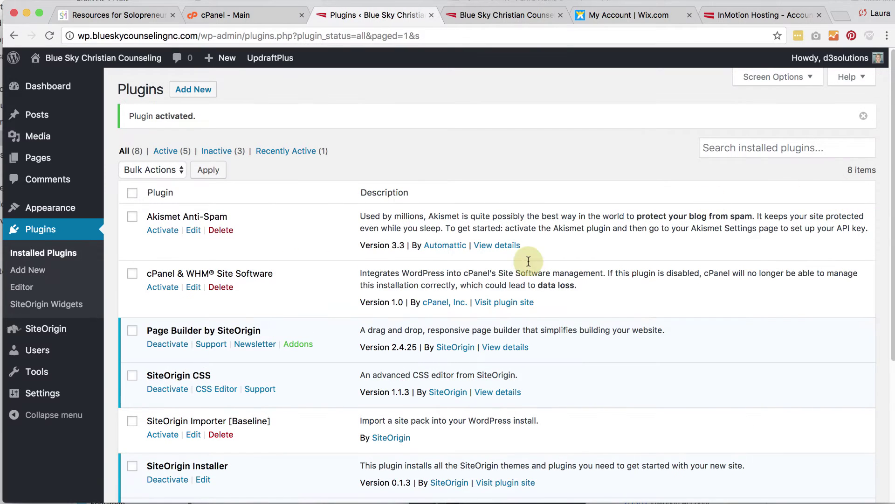
Open the UpdraftPlus Backups page and go to its Settings tab
{"action": "mouse_move", "coordinate": [47, 375]}
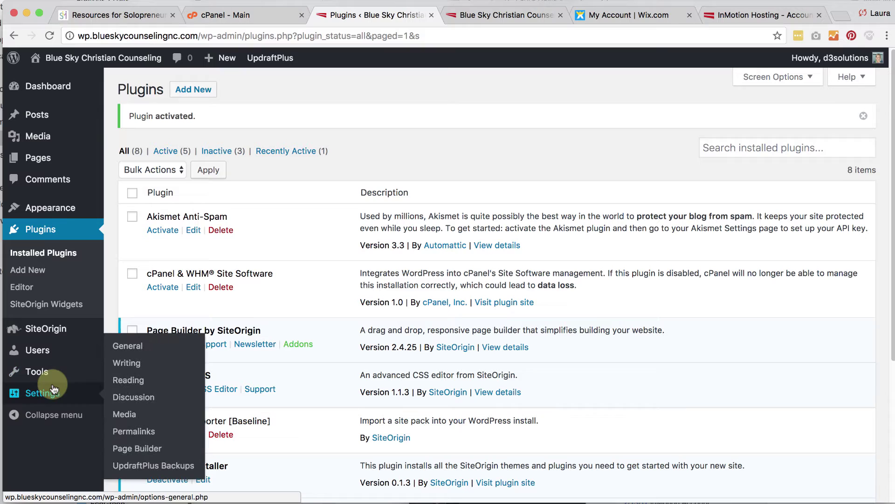
{"action": "left_click", "coordinate": [137, 466]}
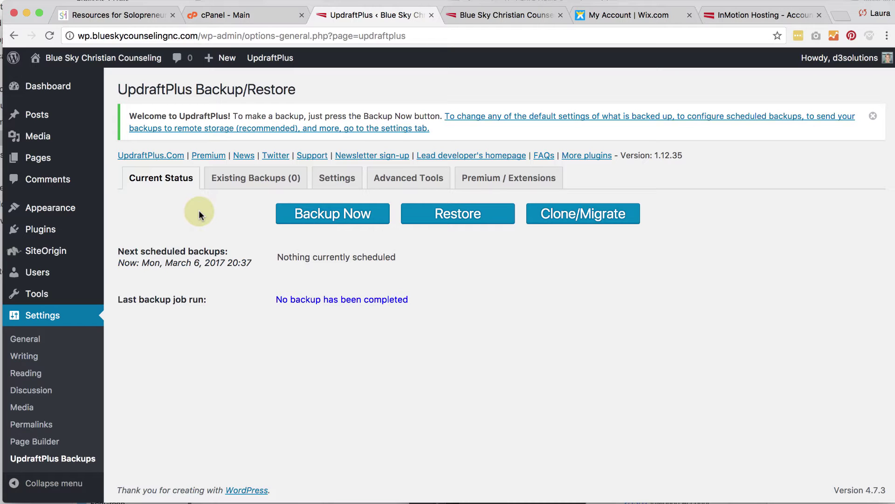
{"action": "left_click", "coordinate": [402, 180]}
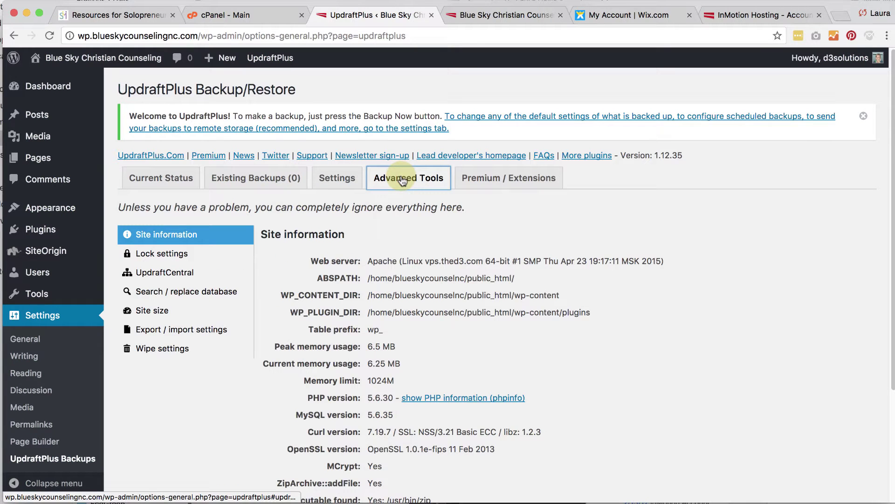
{"action": "left_click", "coordinate": [302, 179]}
{"action": "left_click", "coordinate": [370, 180]}
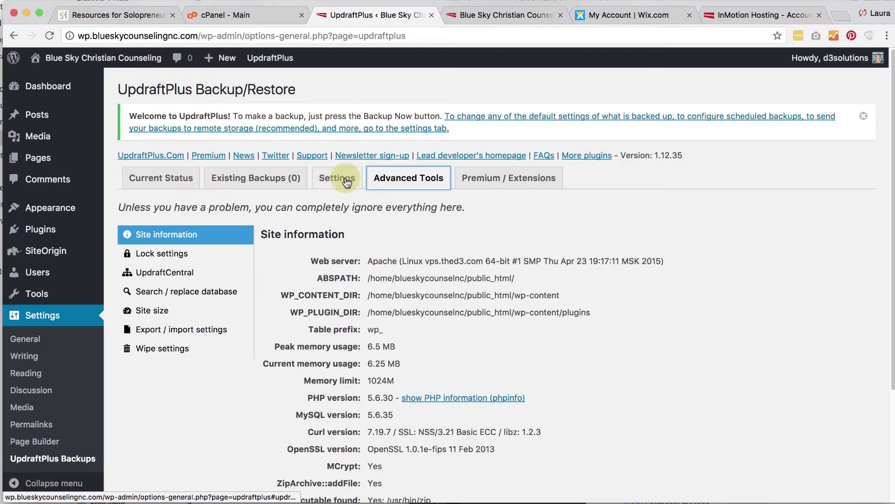
{"action": "left_click", "coordinate": [346, 182]}
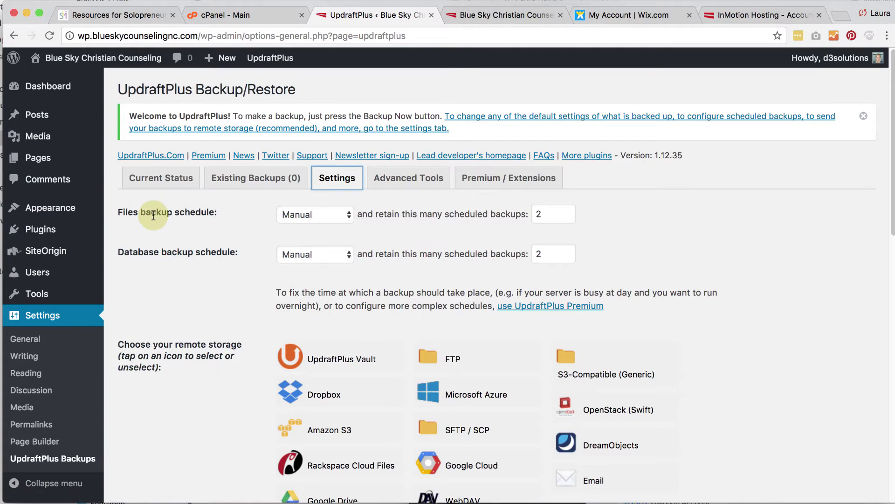
Set both the files and database backup schedules to Weekly
{"action": "left_click", "coordinate": [321, 216]}
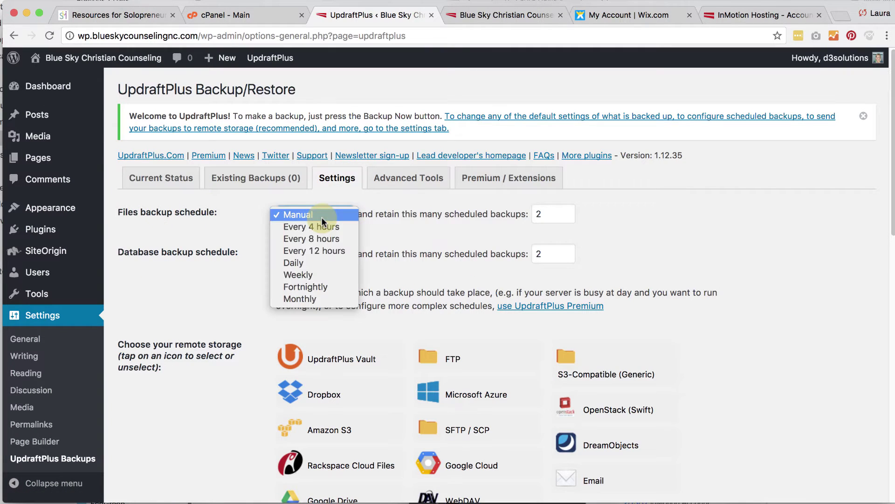
{"action": "left_click", "coordinate": [306, 273]}
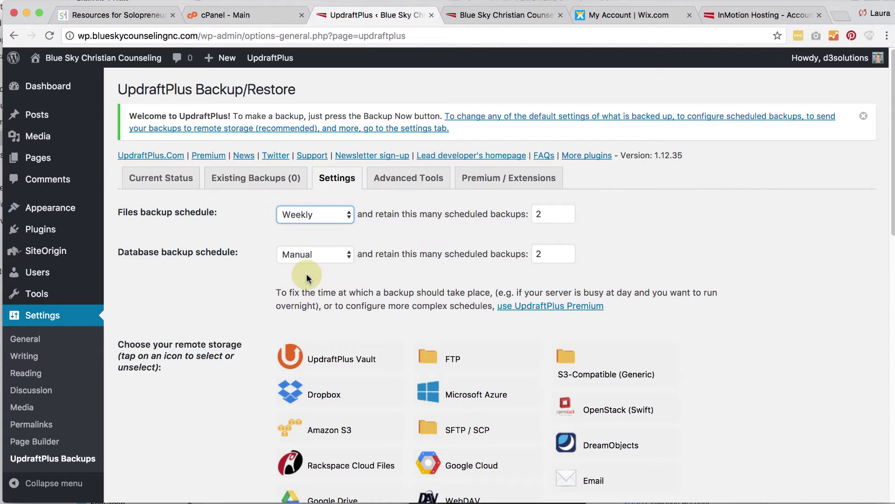
{"action": "left_click", "coordinate": [307, 260]}
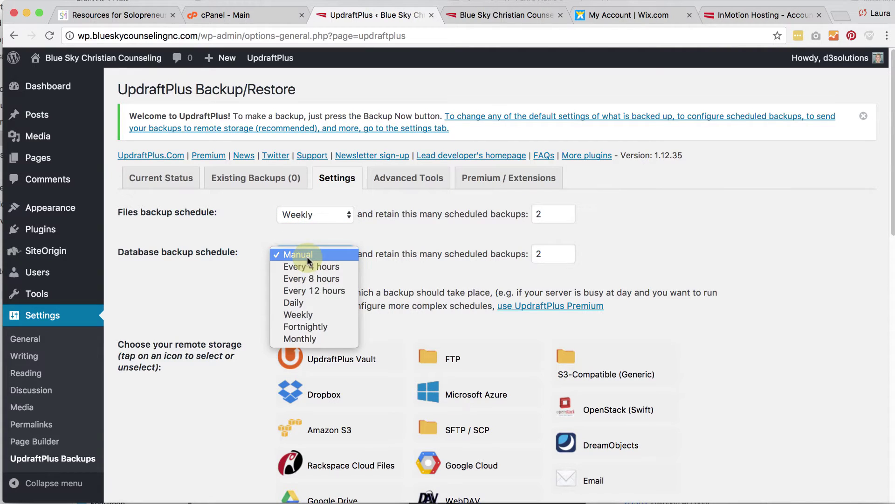
{"action": "left_click", "coordinate": [299, 302]}
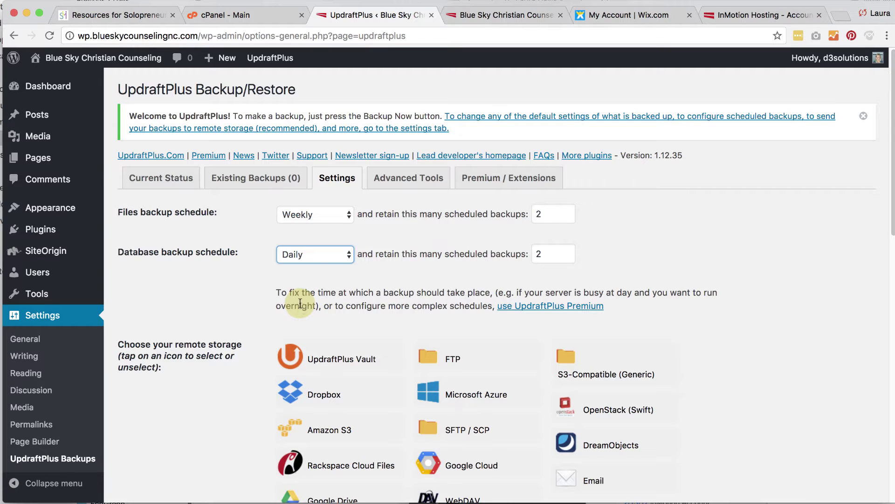
{"action": "left_click", "coordinate": [308, 254]}
{"action": "left_click", "coordinate": [308, 266]}
Choose Dropbox as the UpdraftPlus remote storage destination
{"action": "scroll", "coordinate": [690, 292], "scroll_direction": "down", "scroll_amount": 5}
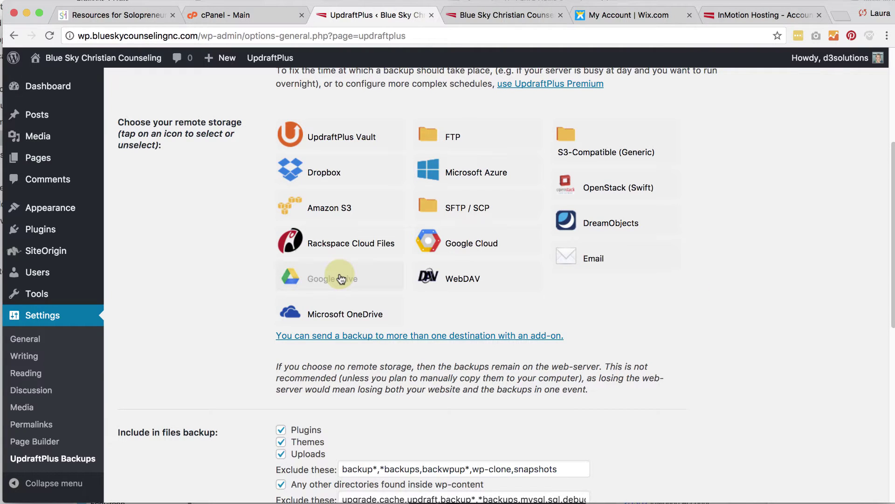
{"action": "left_click", "coordinate": [324, 177]}
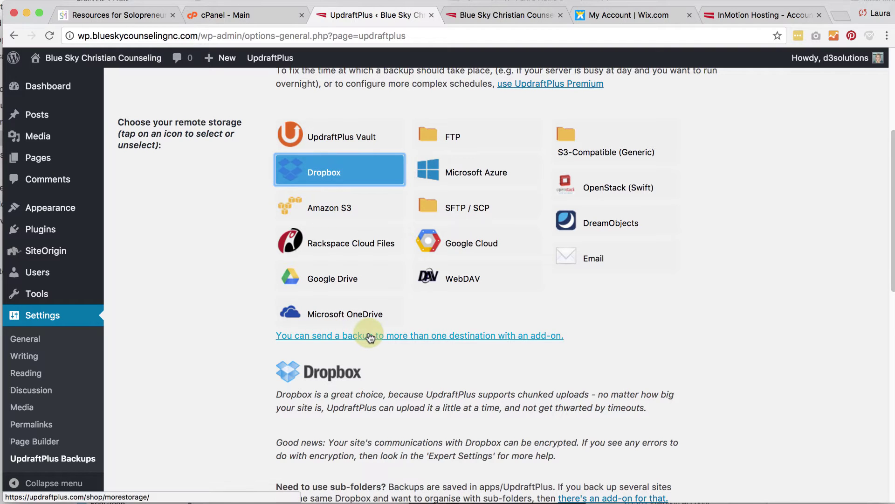
{"action": "scroll", "coordinate": [369, 336], "scroll_direction": "down", "scroll_amount": 5}
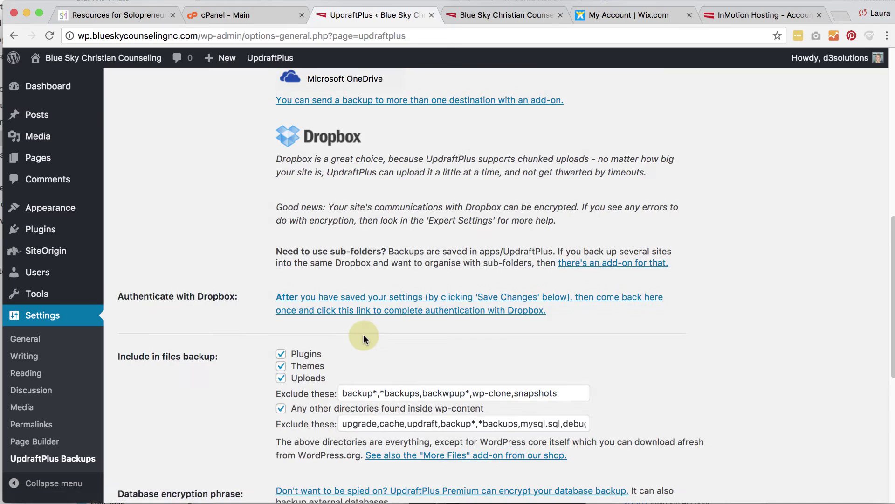
{"action": "scroll", "coordinate": [363, 334], "scroll_direction": "up", "scroll_amount": 3}
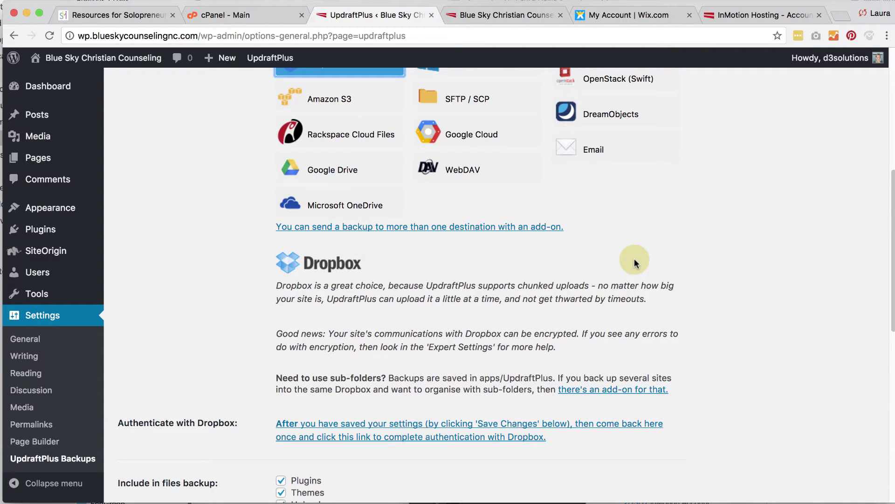
Save the UpdraftPlus settings and return to the Current Status tab
{"action": "scroll", "coordinate": [635, 258], "scroll_direction": "down", "scroll_amount": 7}
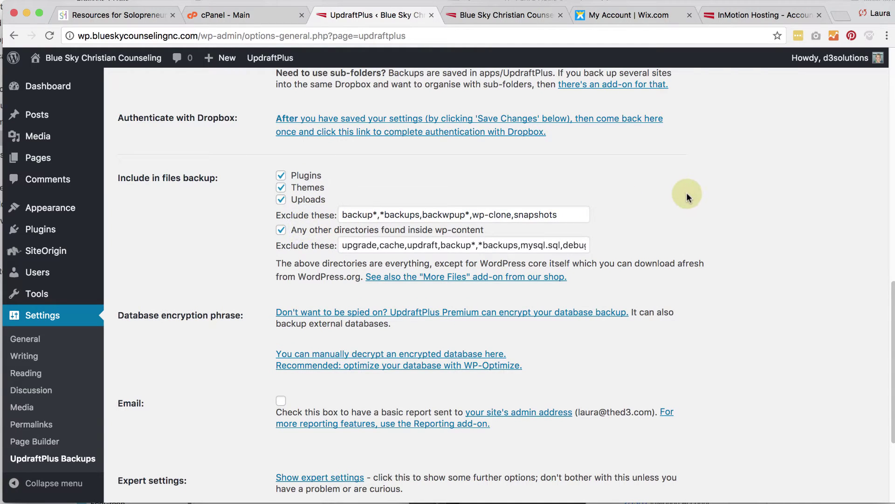
{"action": "scroll", "coordinate": [688, 196], "scroll_direction": "down", "scroll_amount": 4}
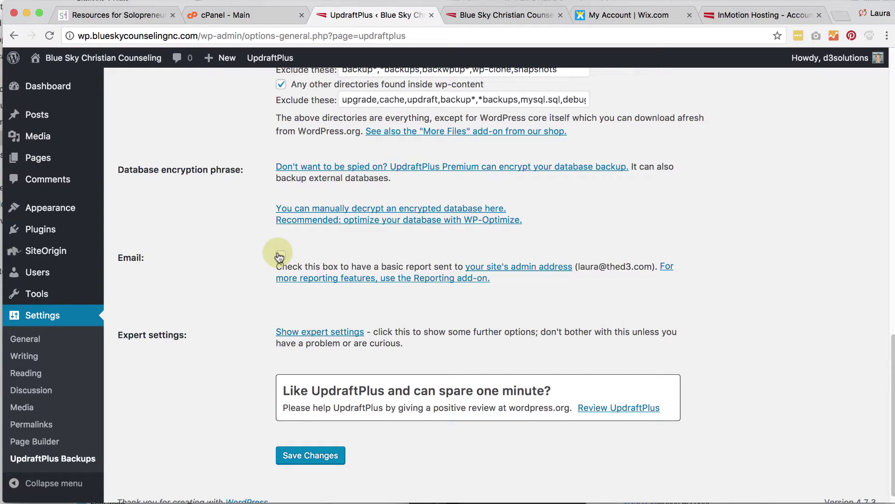
{"action": "left_click", "coordinate": [322, 456]}
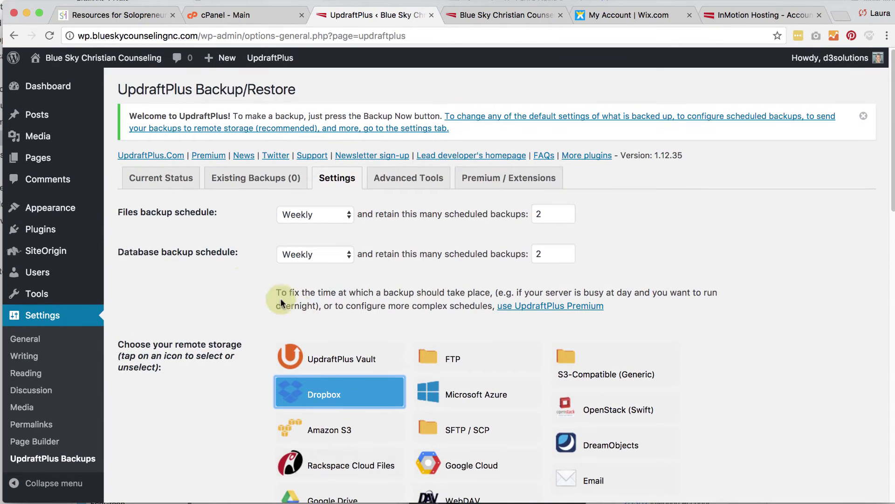
{"action": "left_click", "coordinate": [151, 191]}
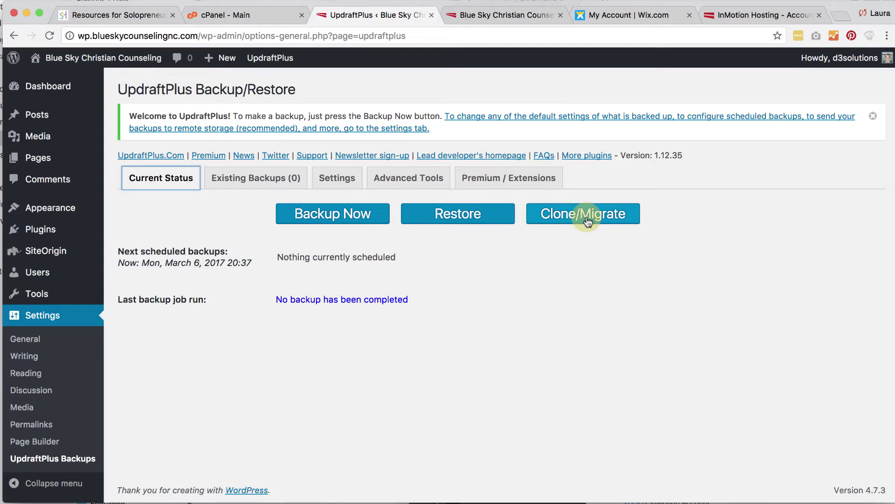
{"action": "mouse_move", "coordinate": [160, 64]}
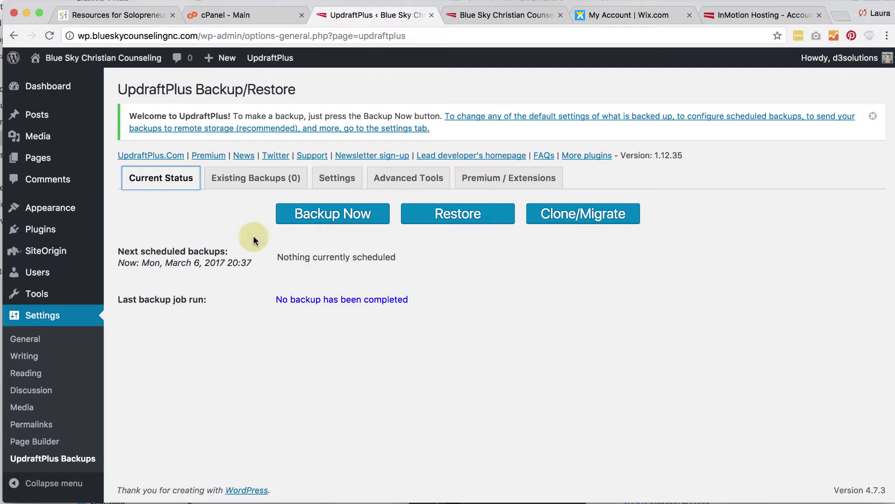
View Wix's transfer-away instructions, close that dialog without sending the code, and return to InMotion
{"action": "left_click", "coordinate": [615, 15]}
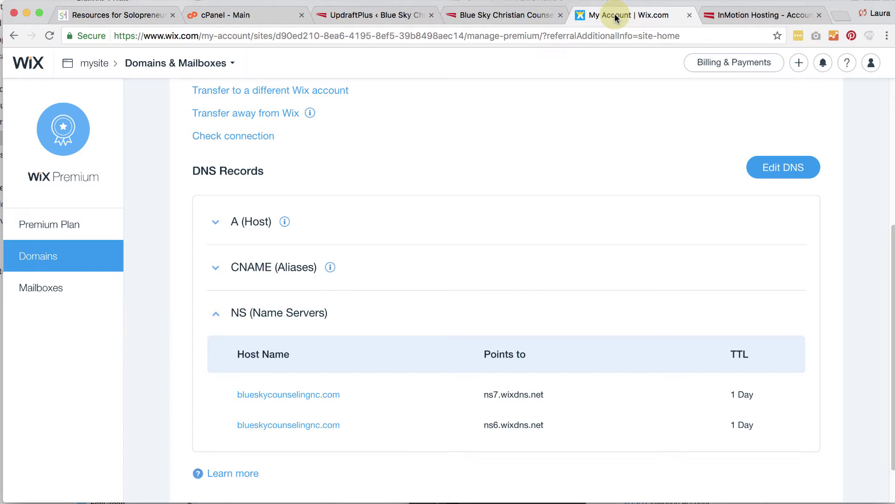
{"action": "scroll", "coordinate": [68, 184], "scroll_direction": "up", "scroll_amount": 5}
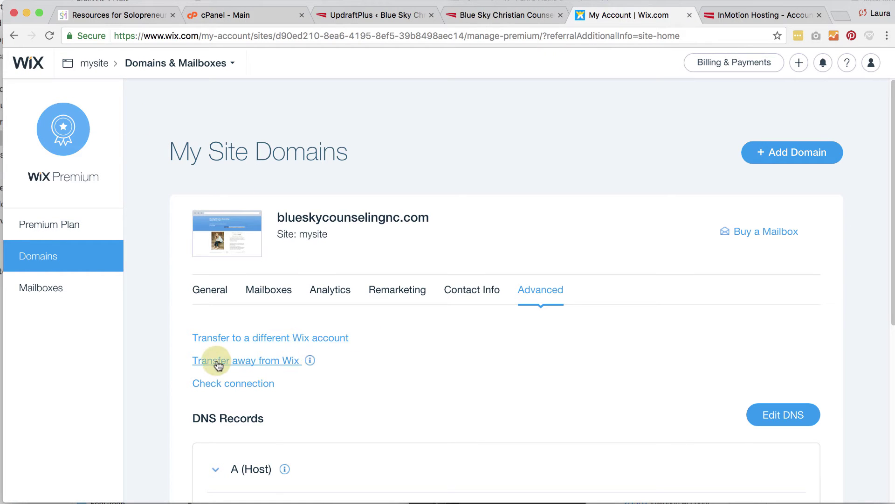
{"action": "left_click", "coordinate": [277, 364]}
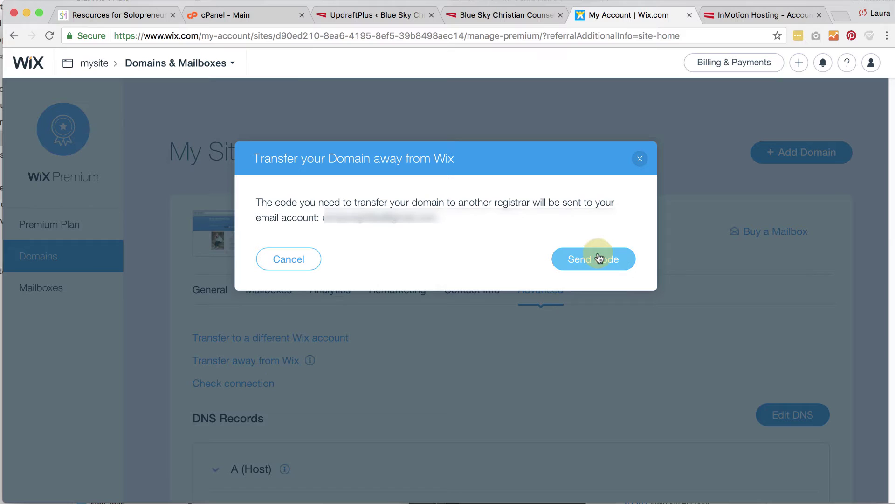
{"action": "left_click", "coordinate": [639, 158]}
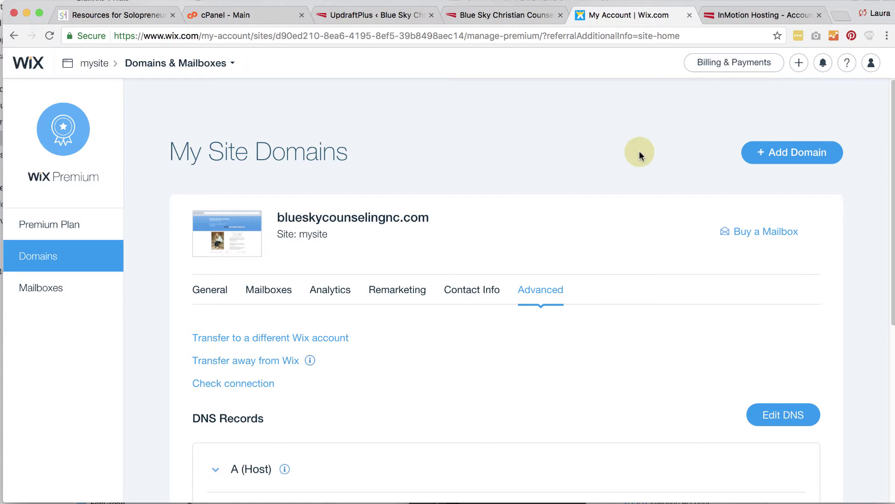
{"action": "left_click", "coordinate": [734, 18]}
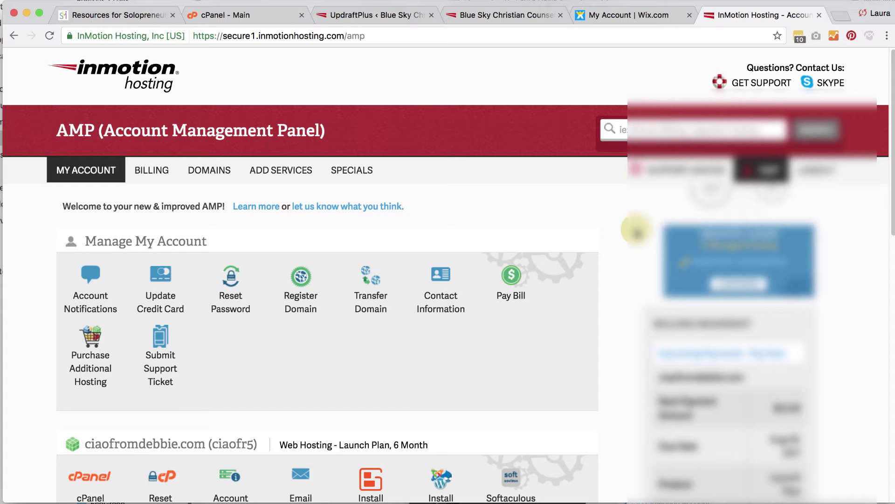
From Domains > Domain Transfers, begin a domain transfer using the guided walkthrough
{"action": "left_click", "coordinate": [221, 170]}
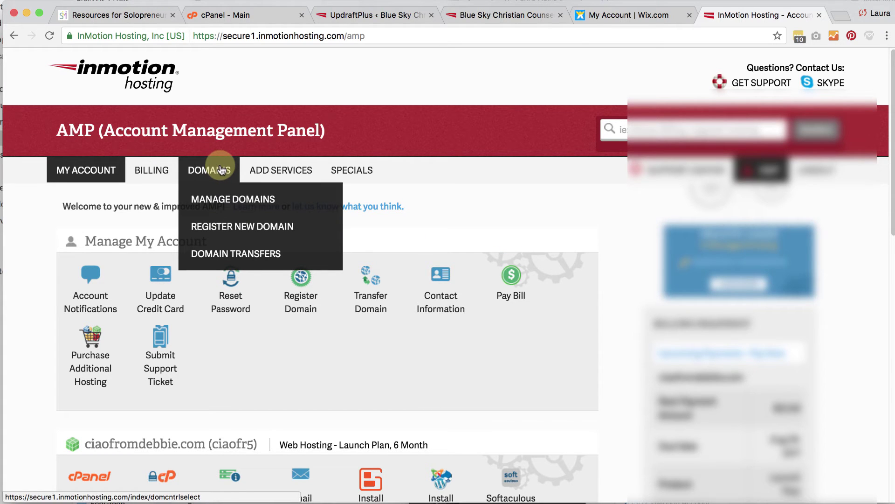
{"action": "mouse_move", "coordinate": [209, 170]}
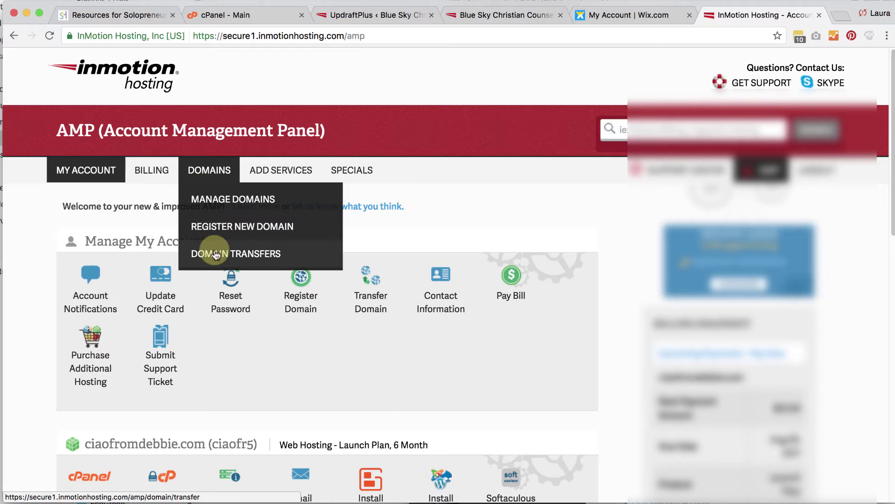
{"action": "left_click", "coordinate": [369, 304]}
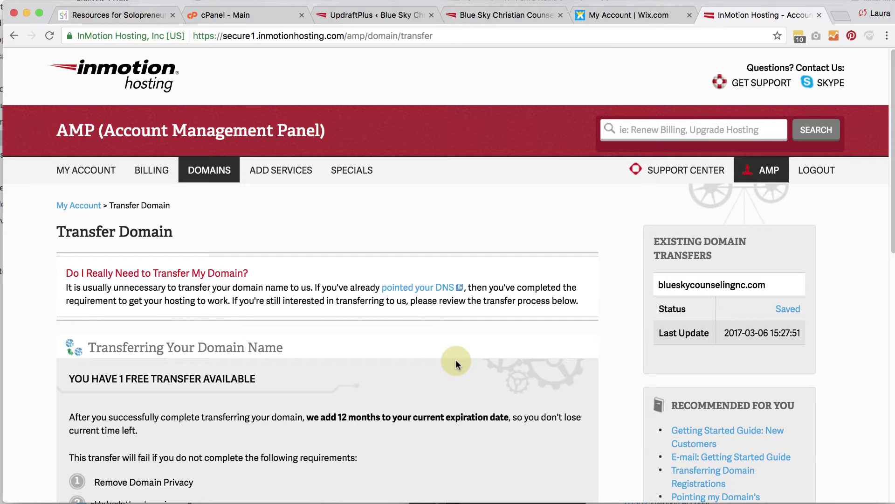
{"action": "scroll", "coordinate": [455, 359], "scroll_direction": "down", "scroll_amount": 5}
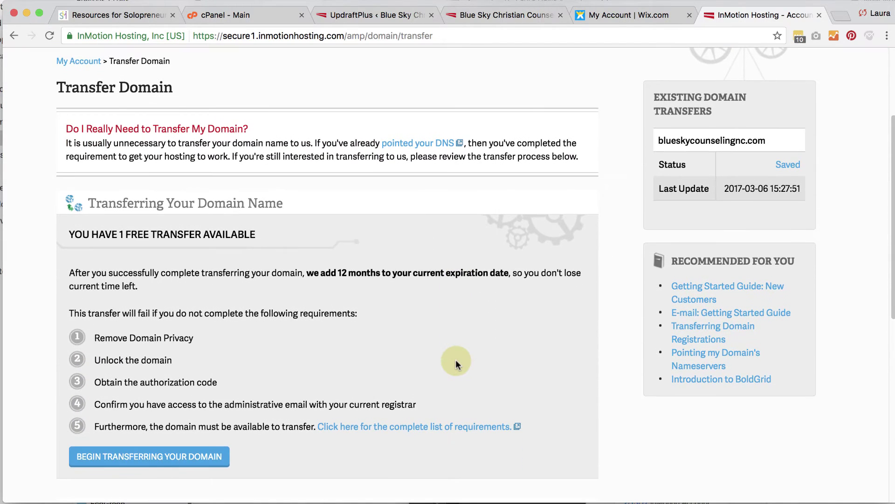
{"action": "scroll", "coordinate": [423, 350], "scroll_direction": "down", "scroll_amount": 5}
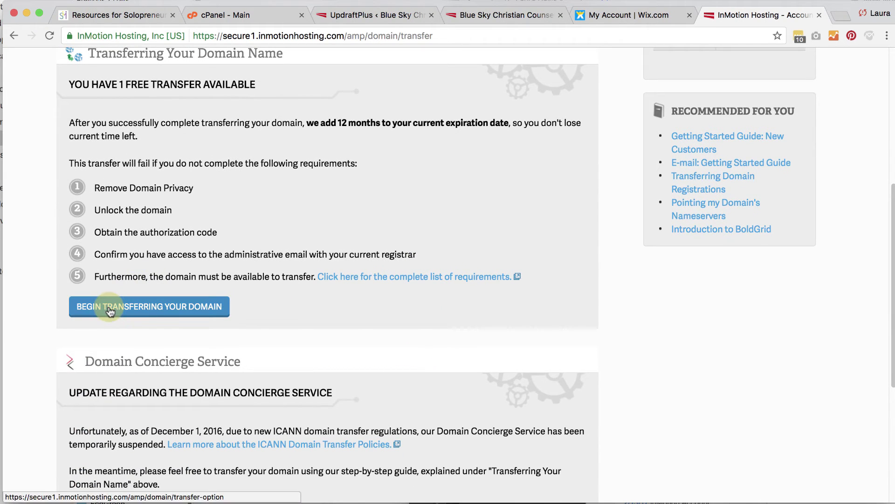
{"action": "left_click", "coordinate": [110, 312]}
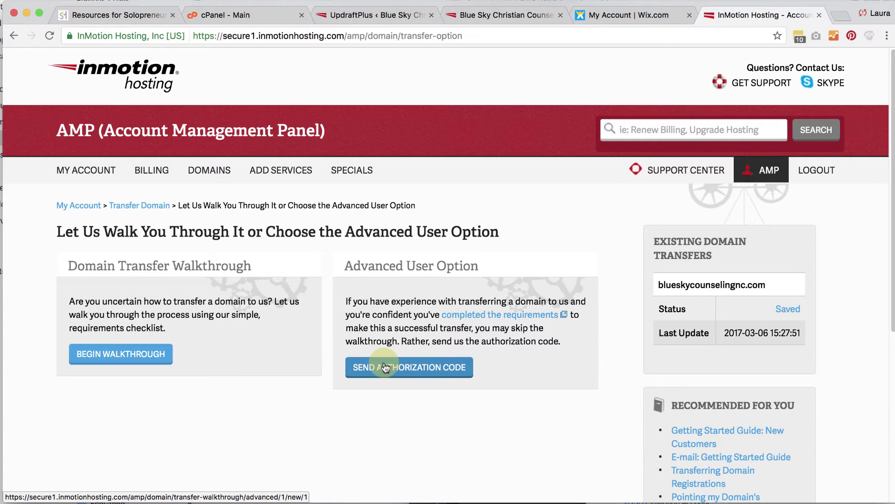
{"action": "left_click", "coordinate": [145, 357]}
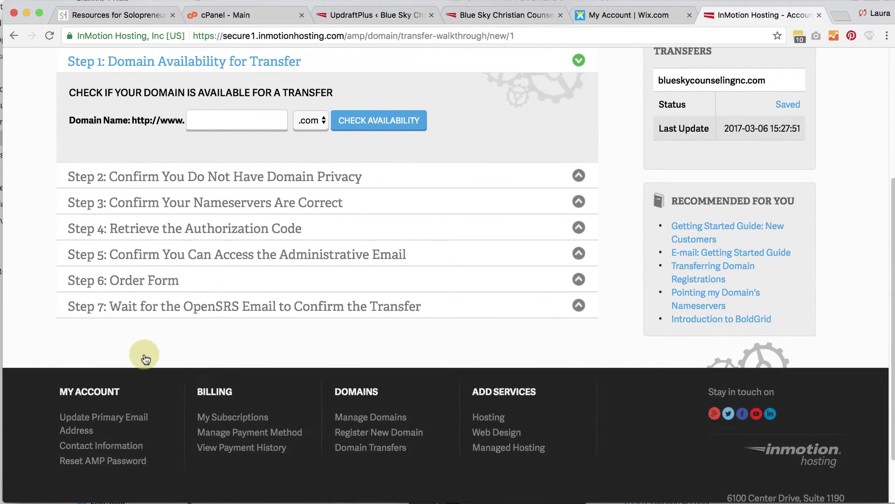
Check blueskycounselingnc.com for transfer availability and continue the saved transfer walkthrough
{"action": "left_click", "coordinate": [218, 120]}
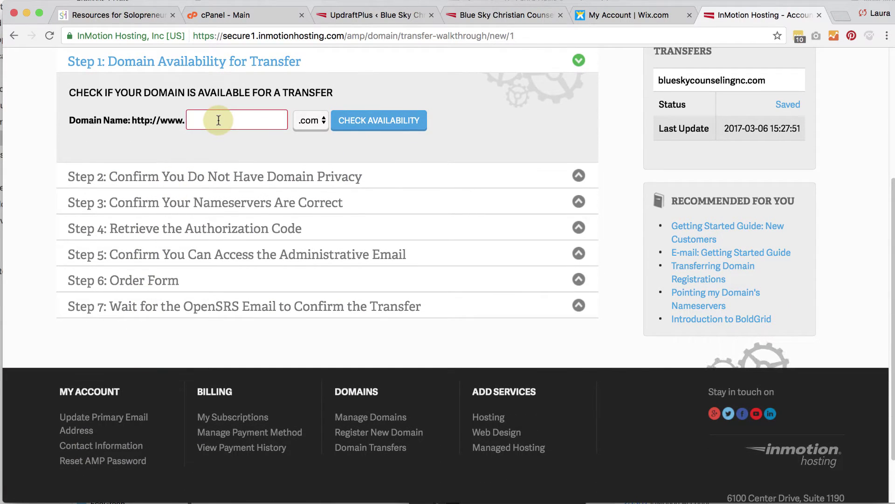
{"action": "type", "text": "blueskycounselingnc"}
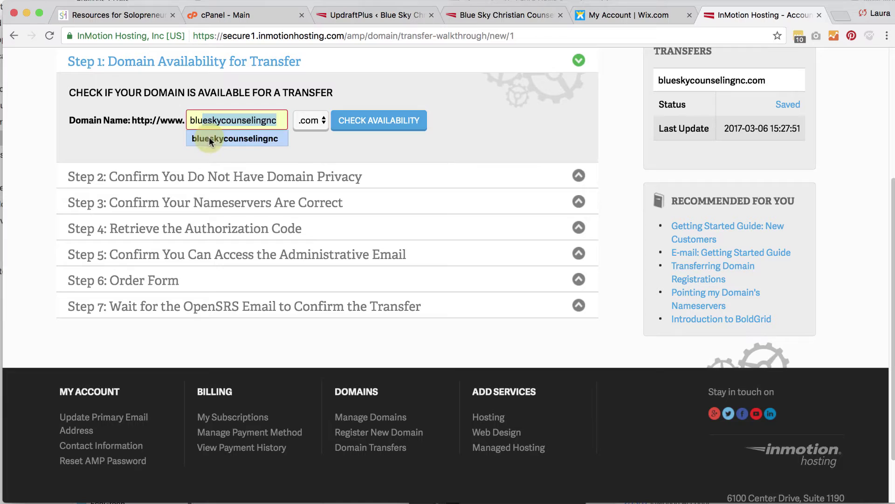
{"action": "left_click", "coordinate": [222, 136]}
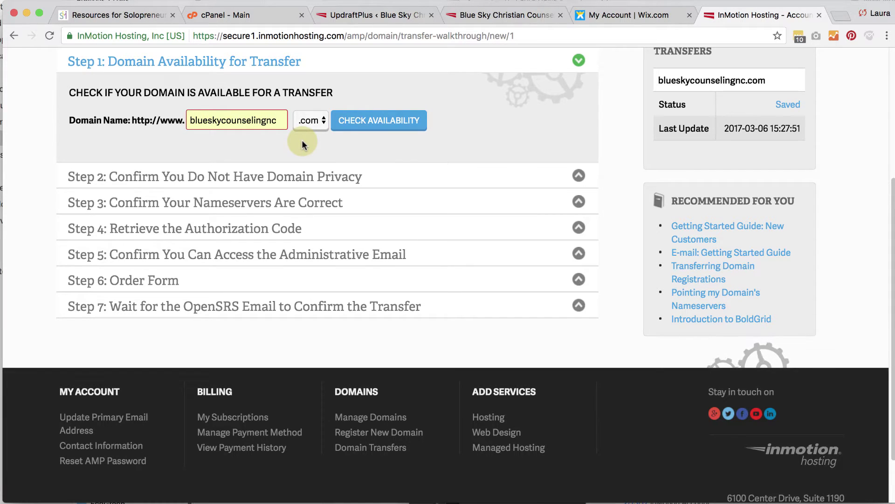
{"action": "left_click", "coordinate": [357, 124]}
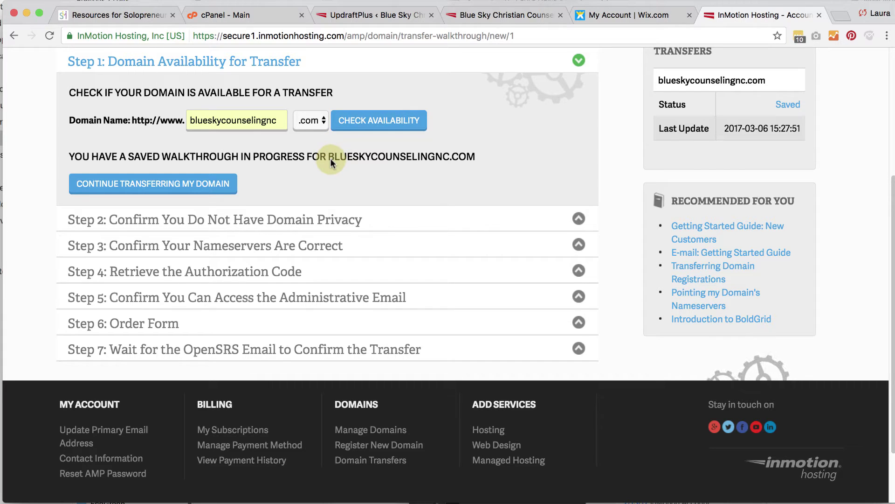
{"action": "left_click", "coordinate": [161, 186]}
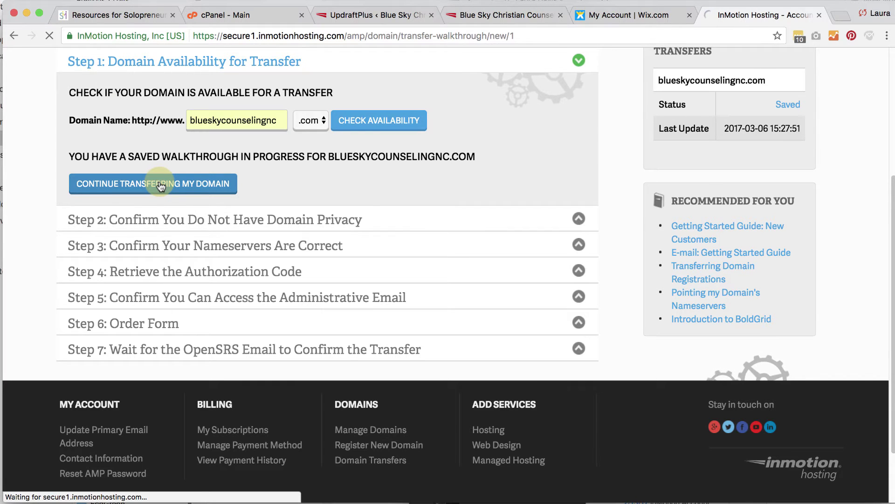
Expand Step 2 and confirm in Wix Contact Info that Private Registration is OFF
{"action": "scroll", "coordinate": [348, 247], "scroll_direction": "up", "scroll_amount": 5}
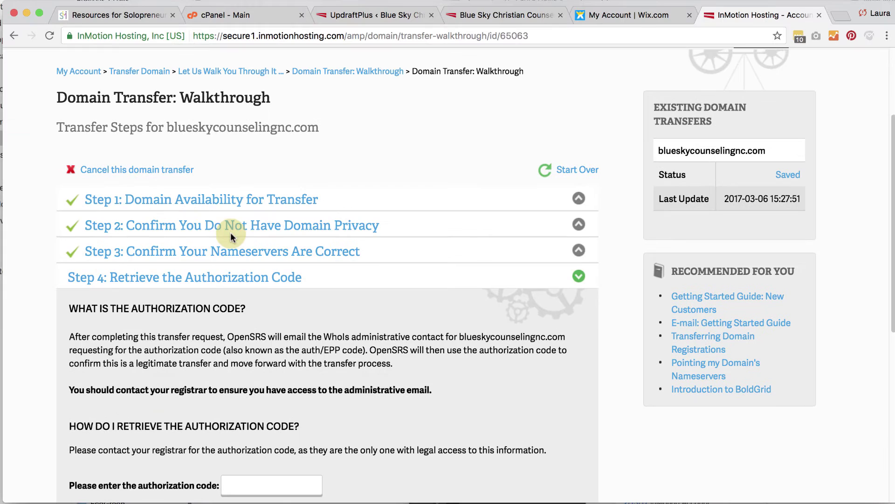
{"action": "left_click", "coordinate": [221, 226]}
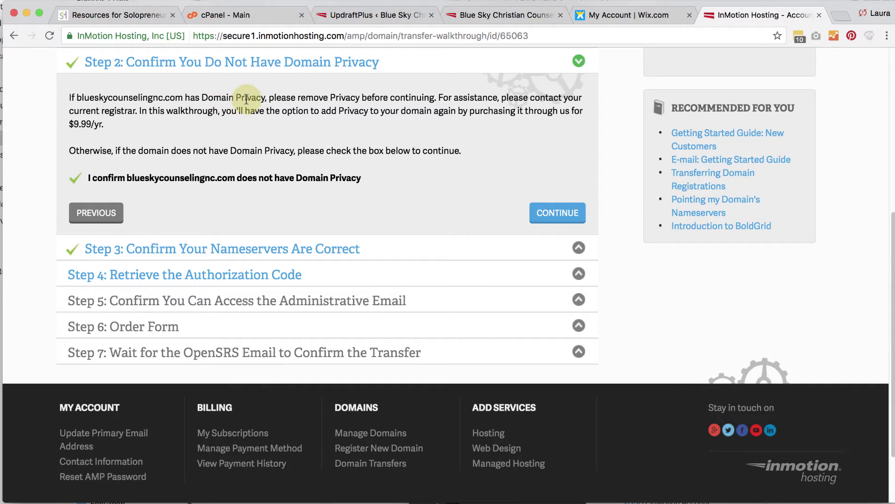
{"action": "left_click", "coordinate": [606, 15]}
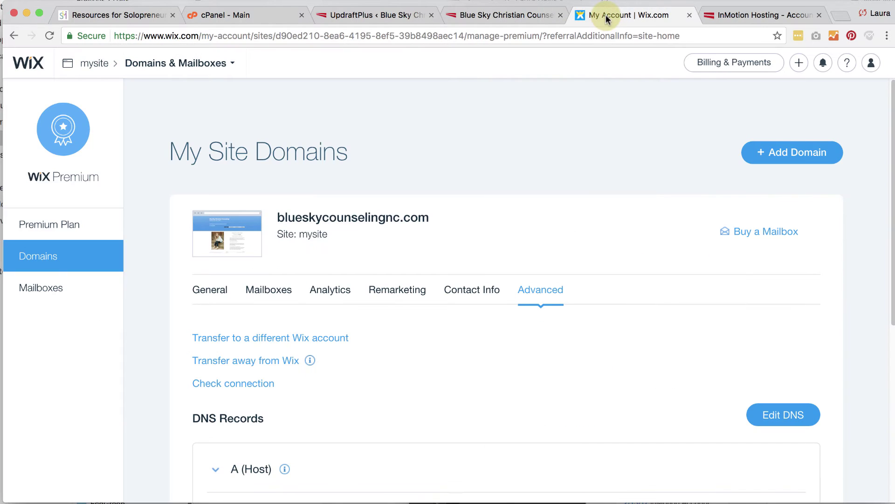
{"action": "left_click", "coordinate": [475, 293]}
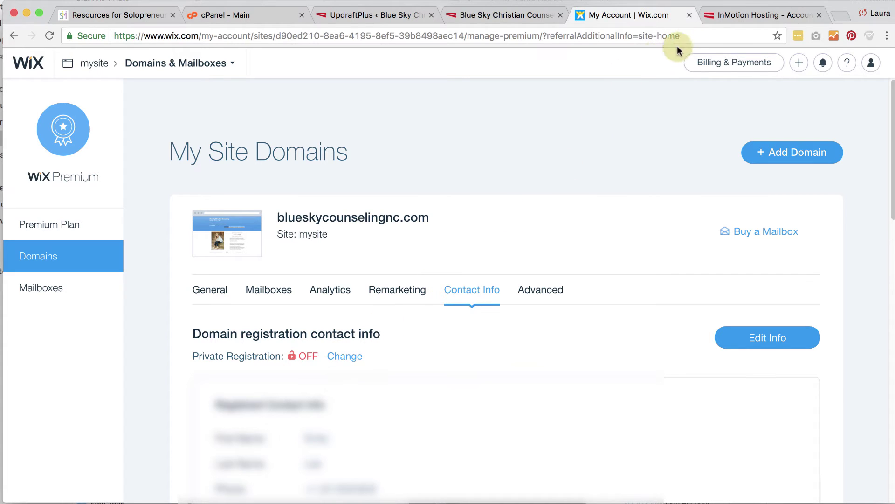
{"action": "left_click", "coordinate": [709, 16]}
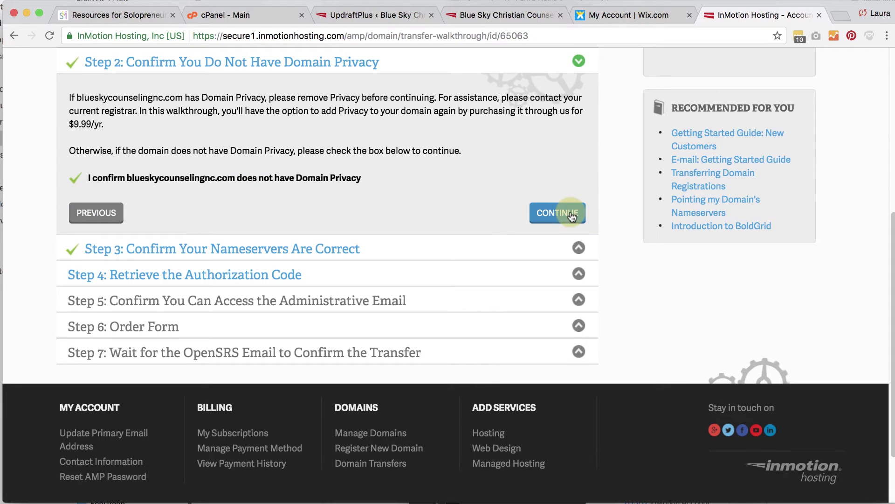
Expand Step 3 and select the current nameservers ns7.wixdns.net and ns6.wixdns.net
{"action": "left_click", "coordinate": [209, 248]}
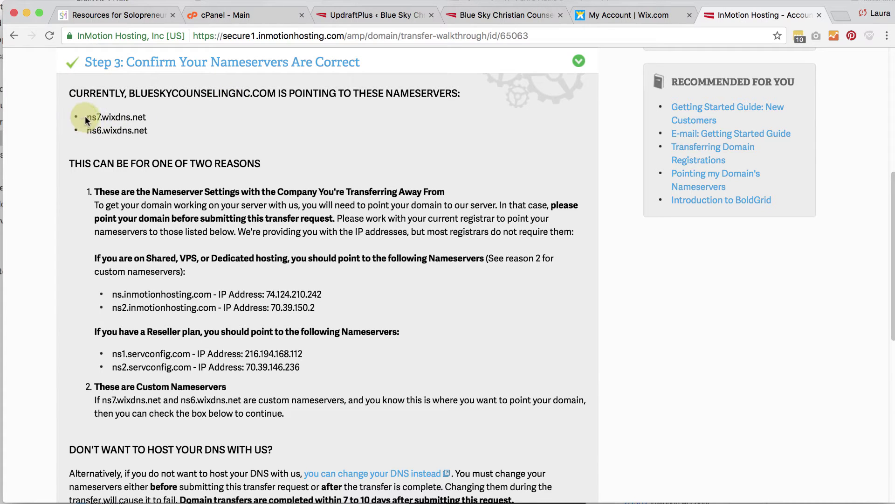
{"action": "left_click_drag", "start_coordinate": [85, 117], "coordinate": [155, 130]}
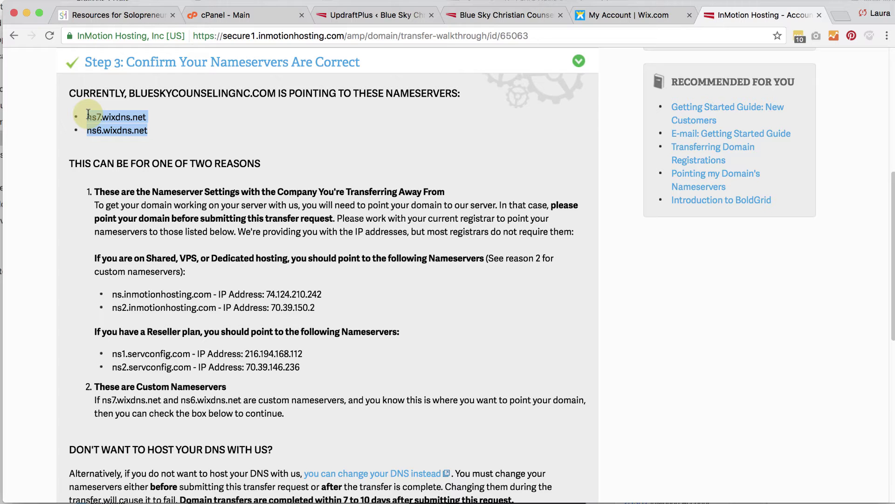
Browse the Wix domain's editable DNS records under Advanced, then go back to InMotion's Step 3
{"action": "left_click", "coordinate": [590, 16]}
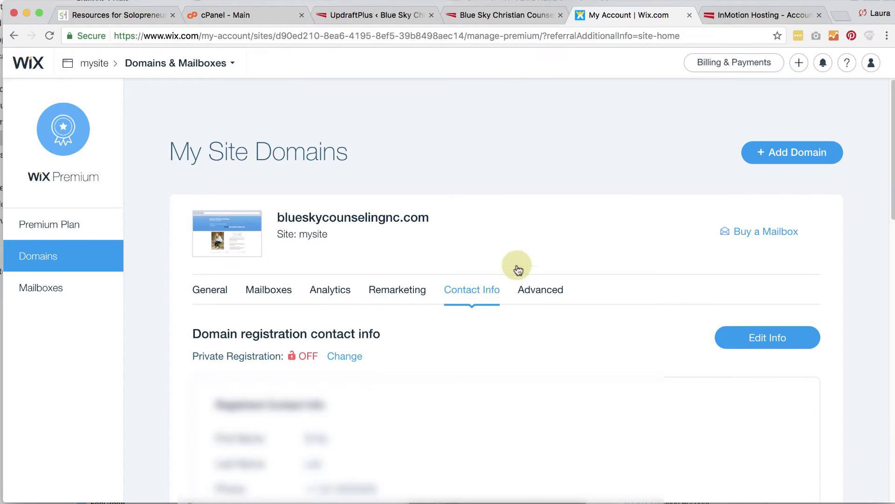
{"action": "left_click", "coordinate": [525, 284]}
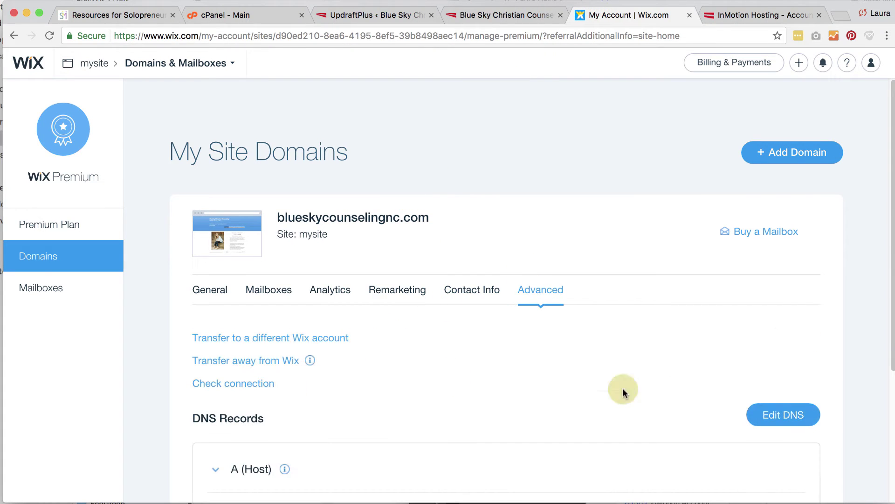
{"action": "left_click", "coordinate": [768, 415]}
{"action": "scroll", "coordinate": [768, 409], "scroll_direction": "down", "scroll_amount": 5}
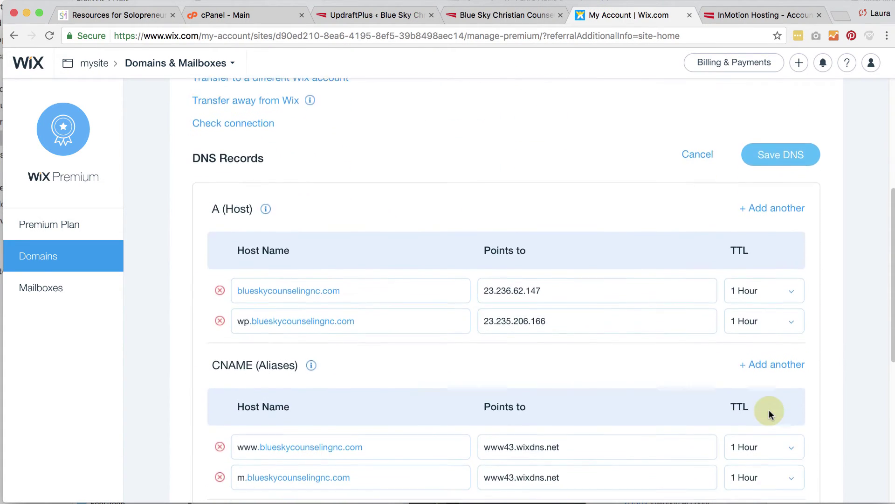
{"action": "scroll", "coordinate": [769, 412], "scroll_direction": "down", "scroll_amount": 5}
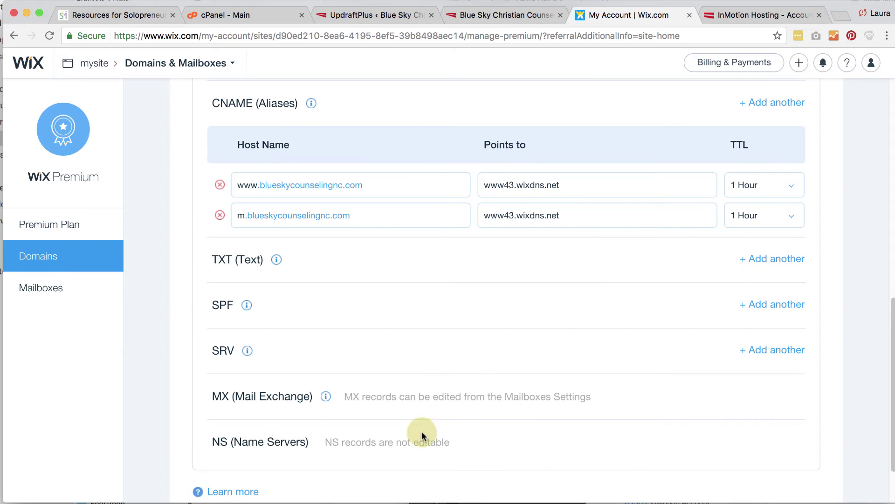
{"action": "scroll", "coordinate": [422, 437], "scroll_direction": "up", "scroll_amount": 7}
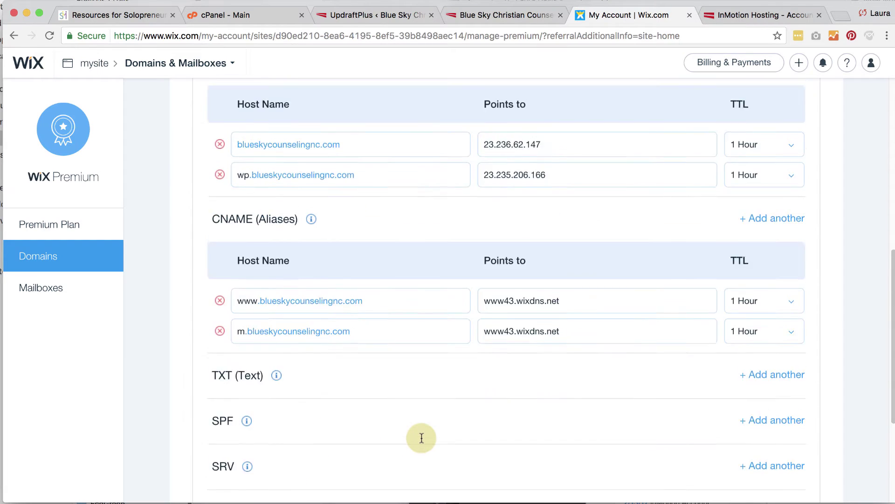
{"action": "left_click", "coordinate": [728, 15]}
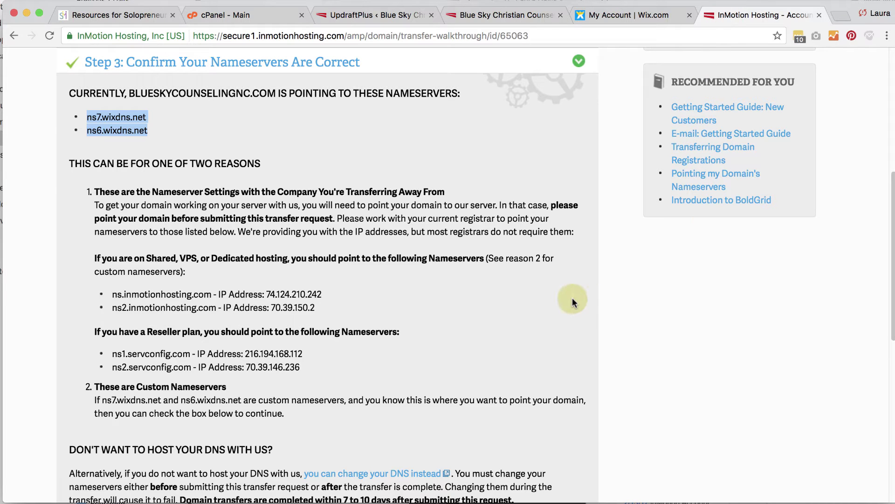
Highlight the nameservers ns.inmotionhosting.com and ns2.inmotionhosting.com in AMP's Step 3
{"action": "scroll", "coordinate": [572, 298], "scroll_direction": "down", "scroll_amount": 1}
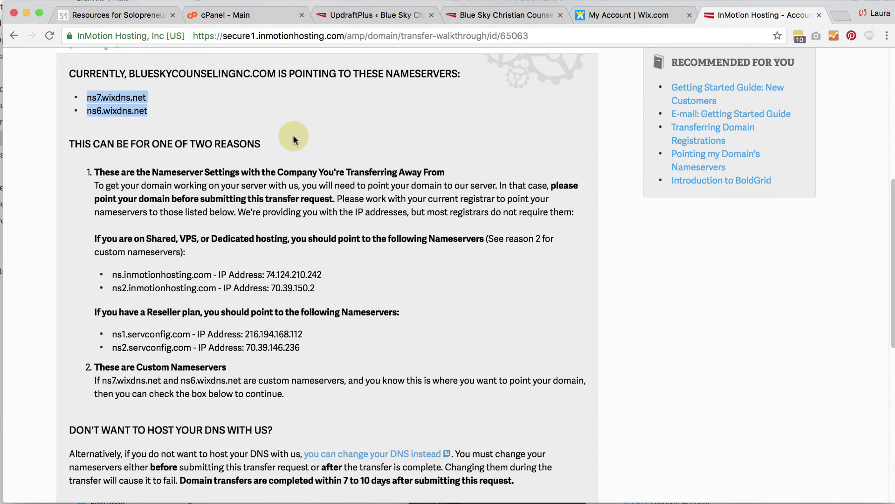
{"action": "scroll", "coordinate": [293, 135], "scroll_direction": "down", "scroll_amount": 10}
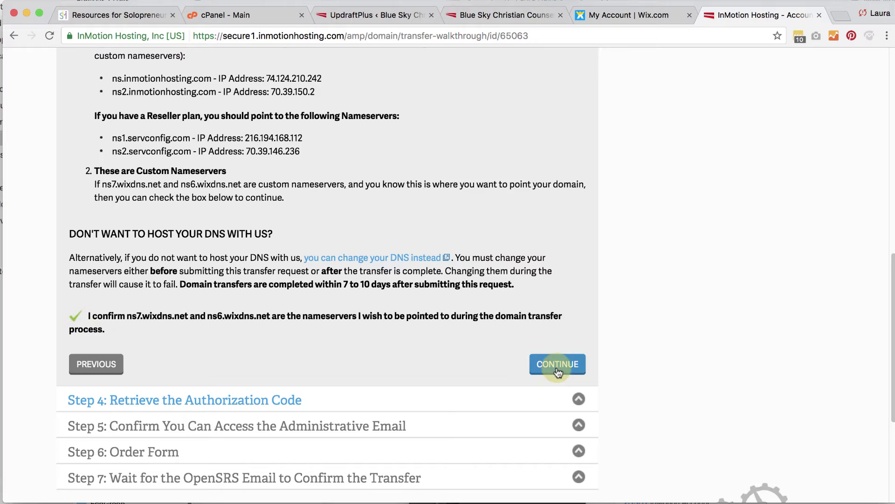
{"action": "scroll", "coordinate": [466, 302], "scroll_direction": "up", "scroll_amount": 3}
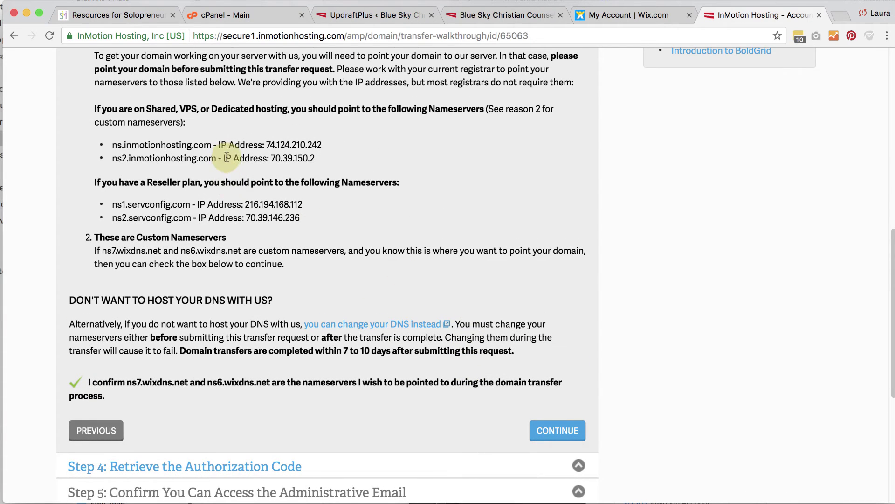
{"action": "left_click_drag", "start_coordinate": [111, 145], "coordinate": [318, 158]}
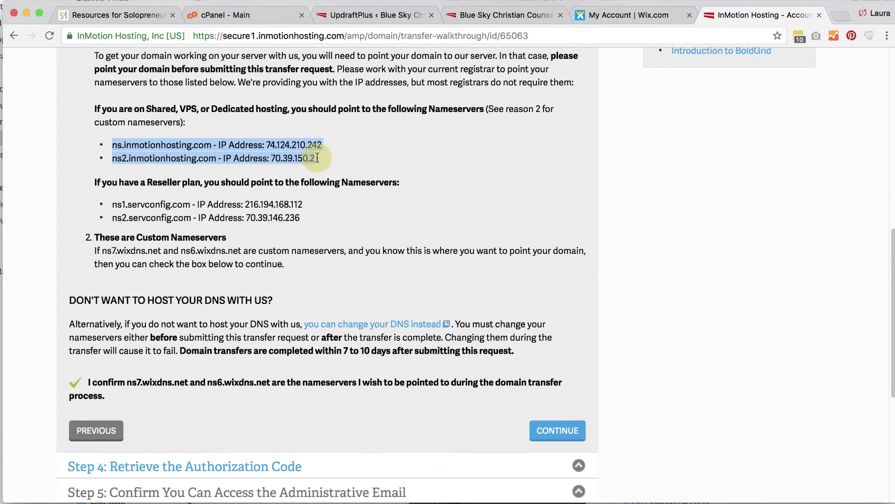
{"action": "left_click", "coordinate": [210, 145]}
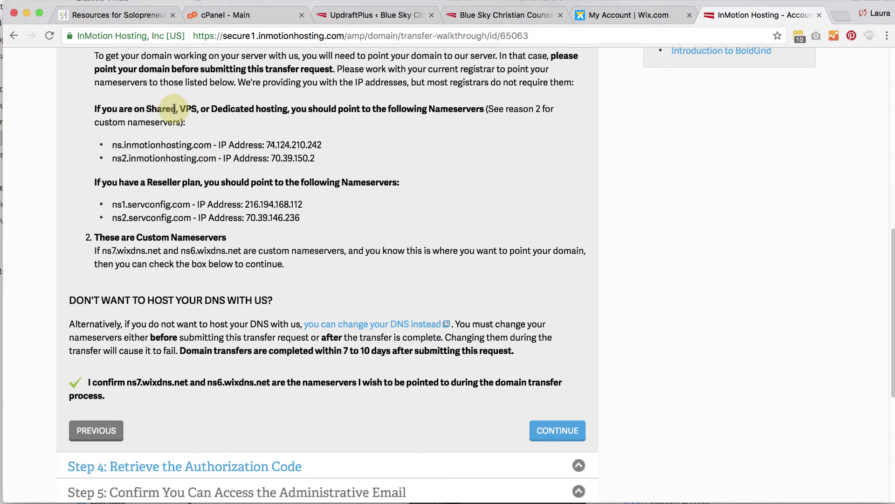
{"action": "left_click_drag", "start_coordinate": [110, 145], "coordinate": [213, 146]}
{"action": "left_click_drag", "start_coordinate": [112, 159], "coordinate": [219, 157]}
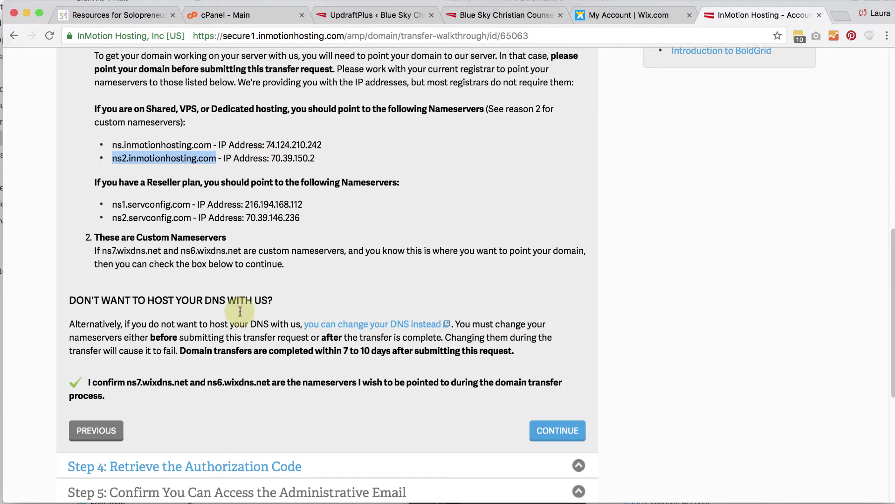
Expand the authorization code step, then cancel the blueskycounselingnc.com domain transfer
{"action": "left_click", "coordinate": [280, 461]}
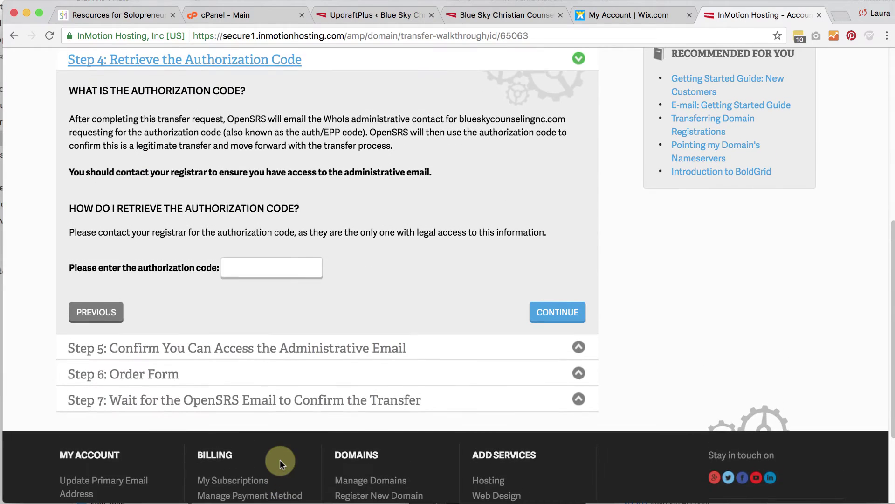
{"action": "left_click", "coordinate": [251, 275]}
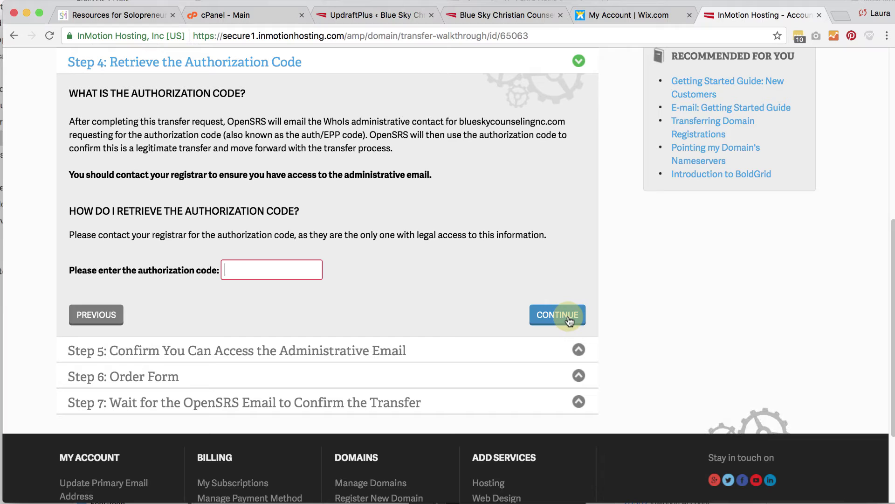
{"action": "scroll", "coordinate": [521, 285], "scroll_direction": "up", "scroll_amount": 5}
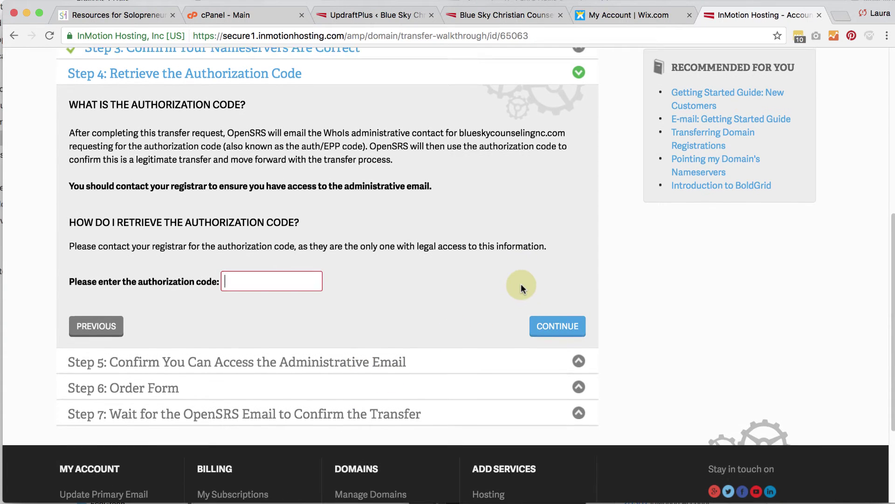
{"action": "scroll", "coordinate": [521, 284], "scroll_direction": "up", "scroll_amount": 1}
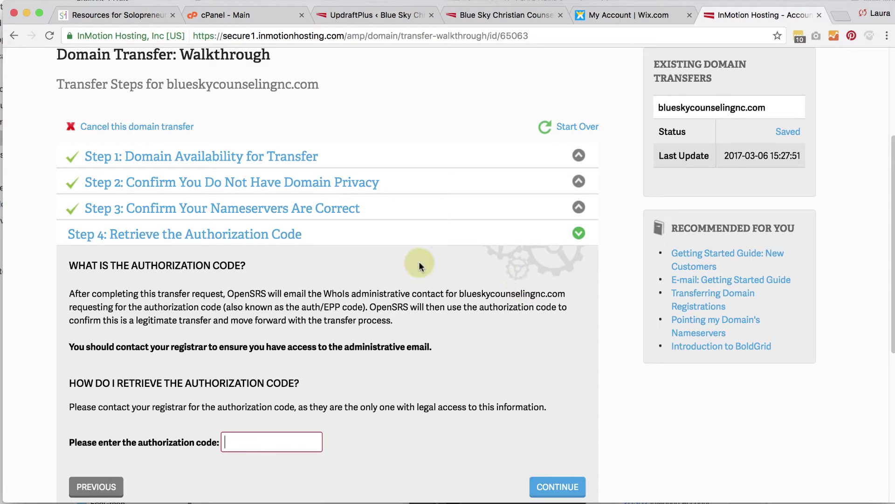
{"action": "left_click", "coordinate": [167, 127]}
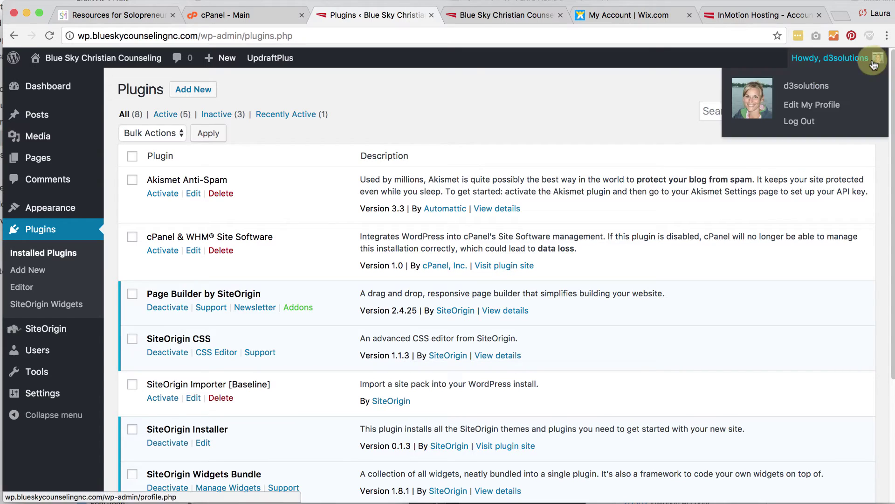
Highlight wp.blueskycounselingnc.com in the address bar, then go to the Add New plugins page
{"action": "left_click", "coordinate": [184, 36]}
{"action": "left_click_drag", "start_coordinate": [185, 36], "coordinate": [75, 38]}
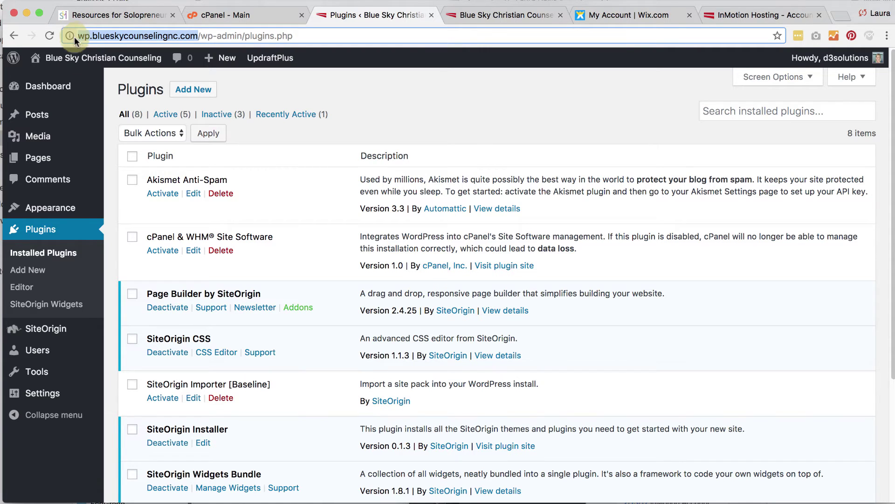
{"action": "mouse_move", "coordinate": [56, 349]}
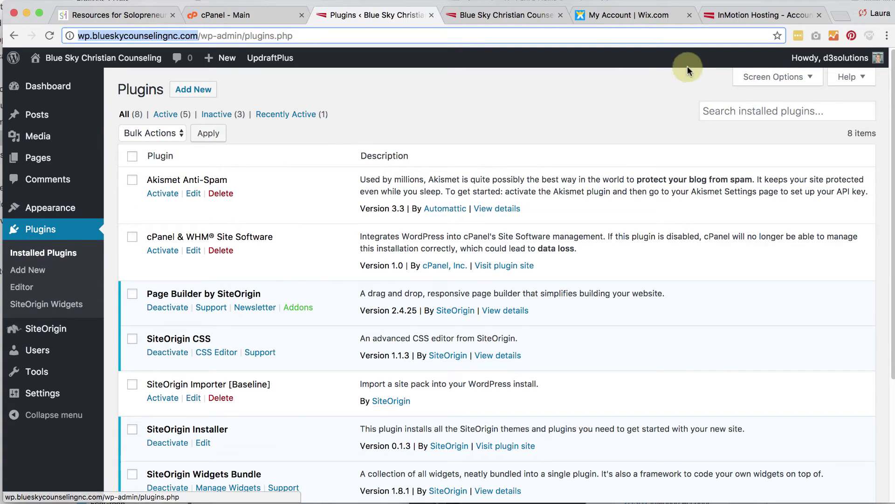
{"action": "left_click", "coordinate": [180, 91]}
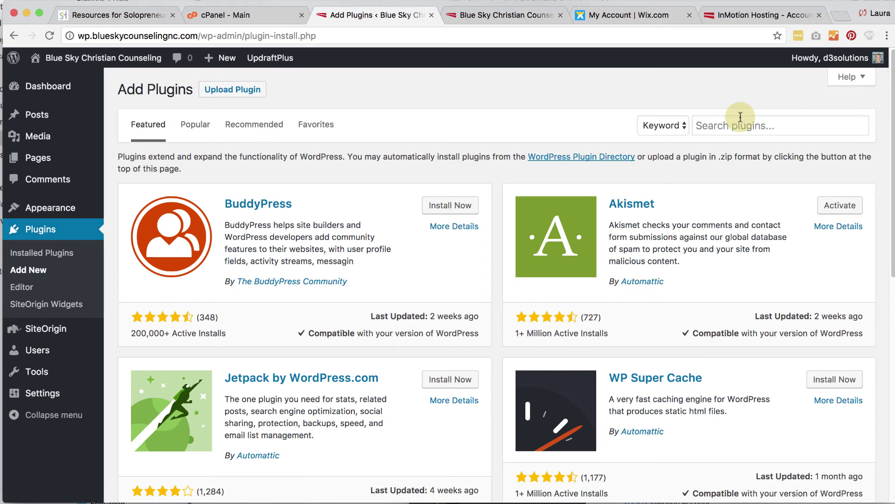
Search plugins for 'better search and replace', then install and activate Better Search Replace
{"action": "left_click", "coordinate": [740, 119]}
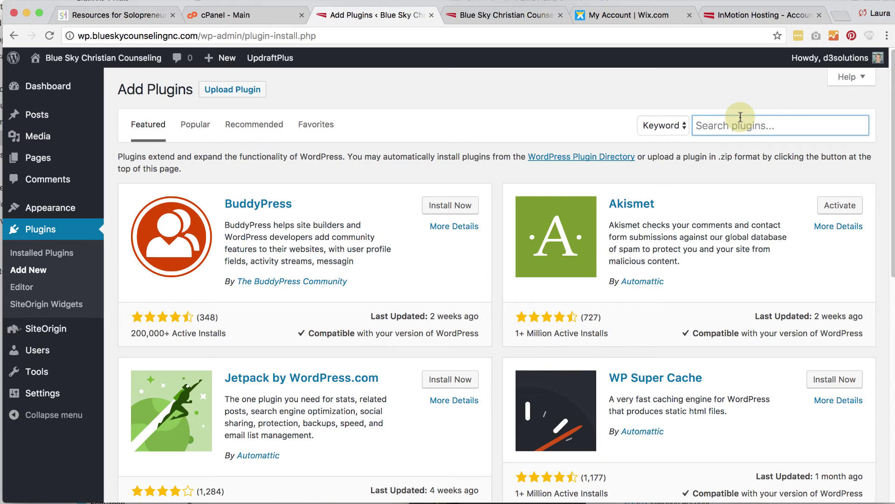
{"action": "type", "text": "bett"}
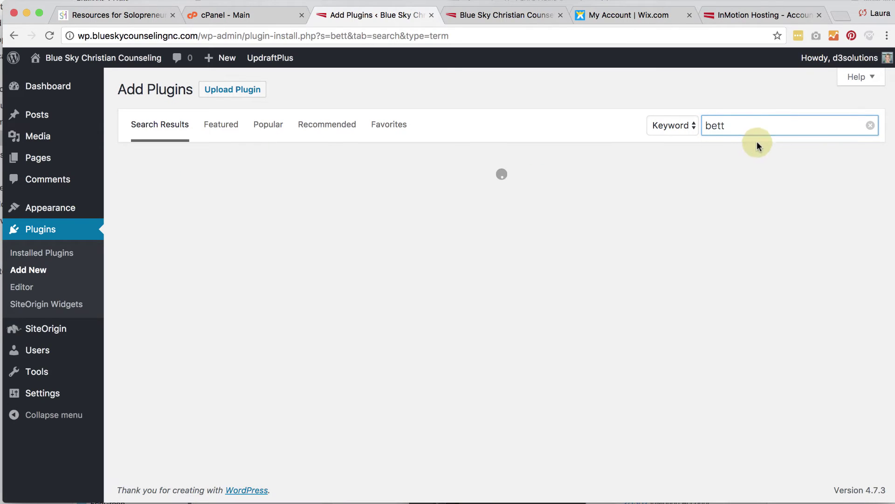
{"action": "type", "text": "er s"}
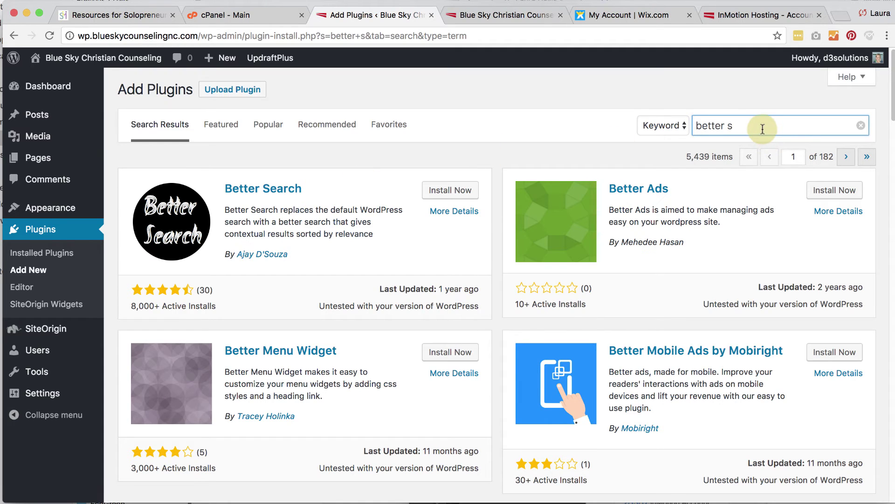
{"action": "type", "text": "earch and replace"}
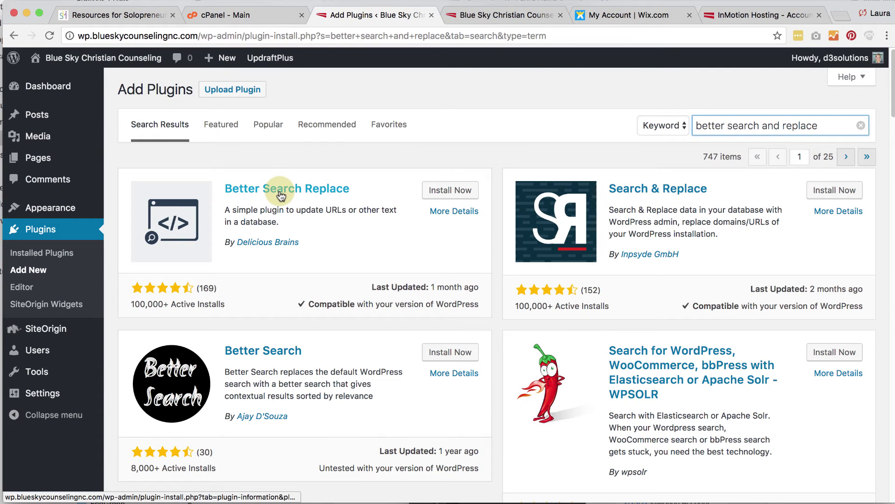
{"action": "left_click", "coordinate": [451, 190]}
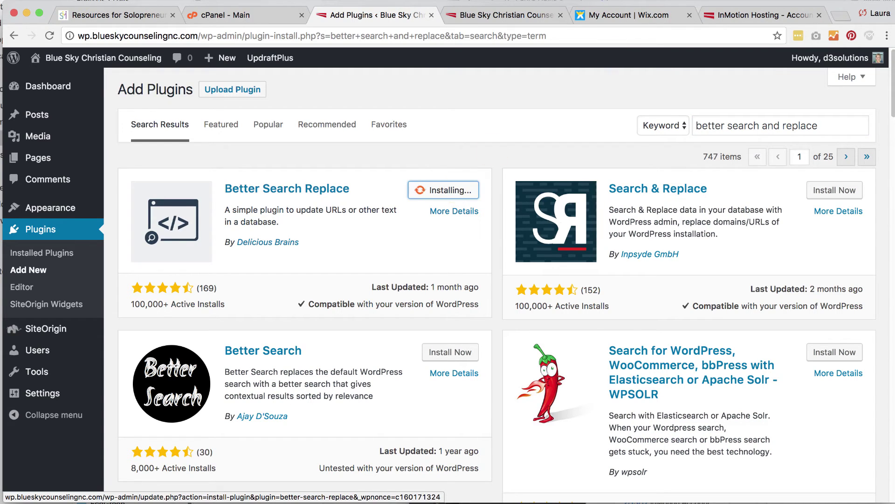
{"action": "left_click", "coordinate": [454, 193]}
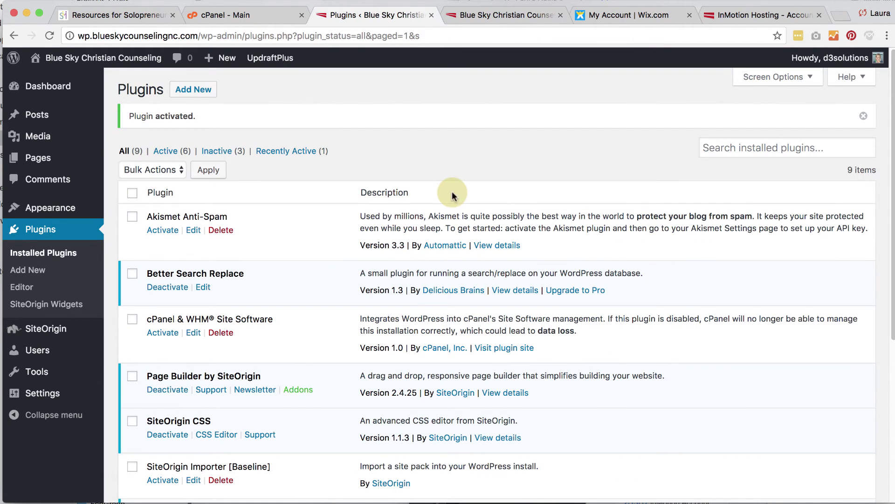
Open Better Search Replace and paste the copied site address into Search for
{"action": "mouse_move", "coordinate": [45, 378]}
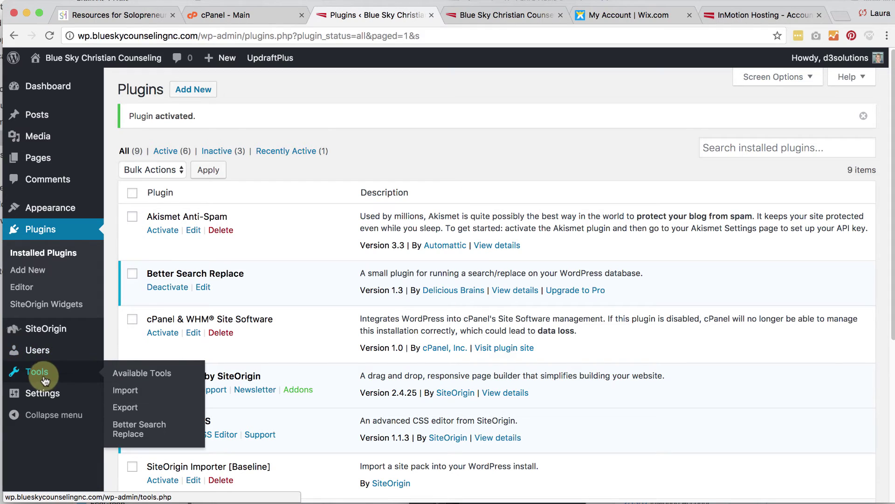
{"action": "left_click", "coordinate": [136, 430]}
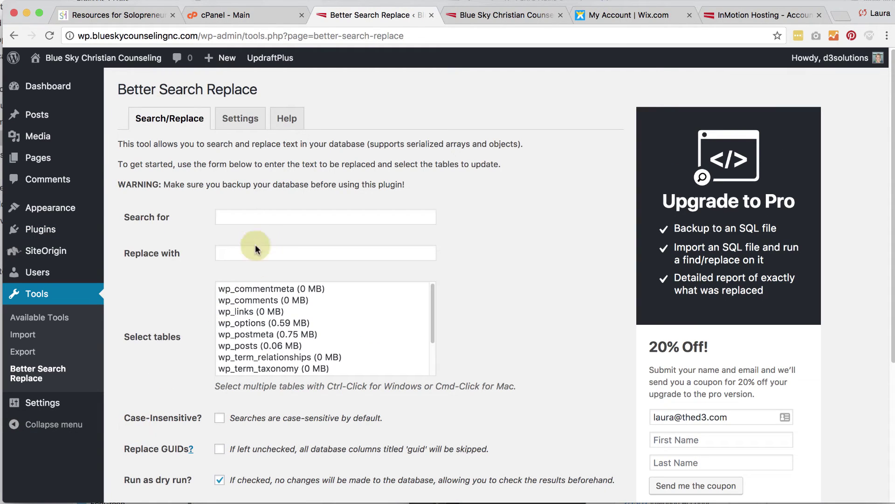
{"action": "left_click", "coordinate": [250, 216]}
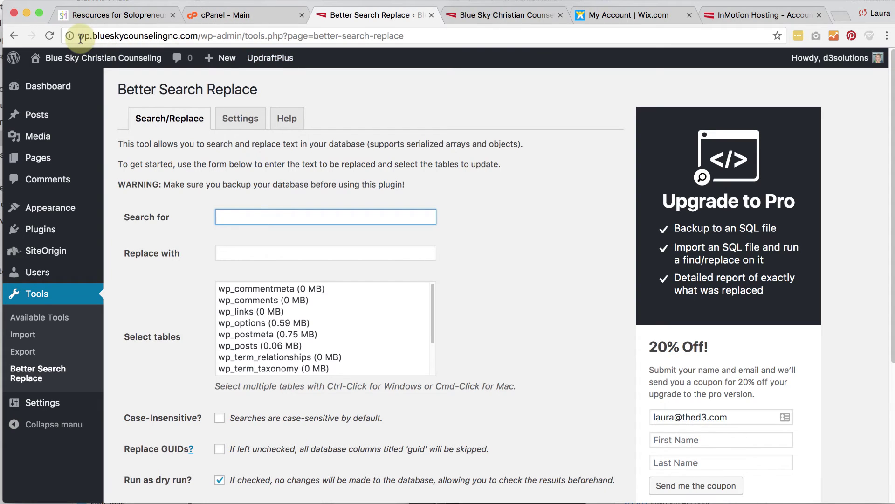
{"action": "left_click_drag", "start_coordinate": [78, 36], "coordinate": [196, 36]}
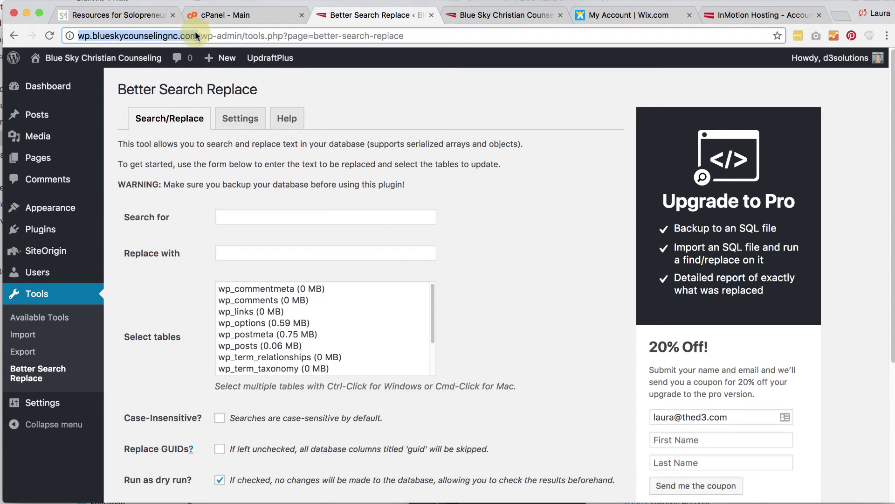
{"action": "key", "text": "super+c"}
{"action": "left_click", "coordinate": [245, 219]}
{"action": "key", "text": "super+v"}
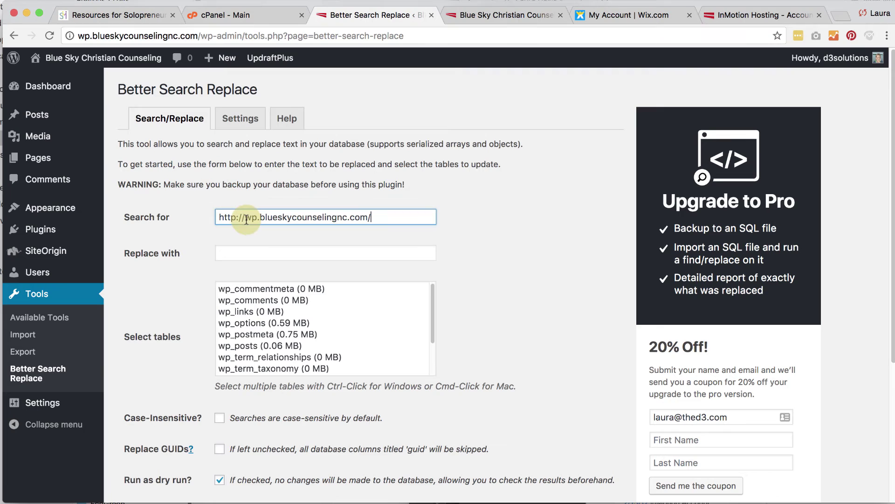
Trim Search for to wp.blueskycounselingnc.com and set Replace with to blueskycounselingnc.com
{"action": "key", "text": "BackSpace"}
{"action": "key", "text": "super+Left"}
{"action": "key", "text": "shift+Right"}
{"action": "key", "text": "shift+Right"}
{"action": "key", "text": "shift+Right"}
{"action": "key", "text": "shift+Right"}
{"action": "key", "text": "shift+Right"}
{"action": "key", "text": "shift+Right"}
{"action": "key", "text": "shift+Right"}
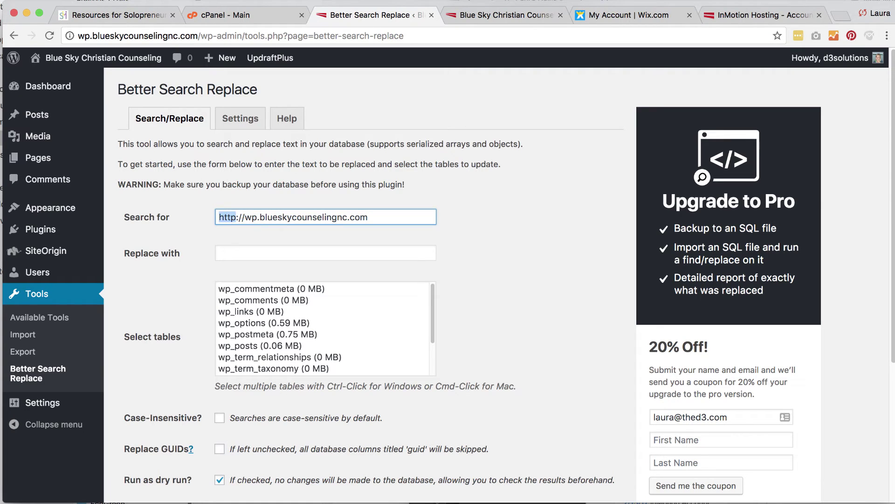
{"action": "key", "text": "BackSpace"}
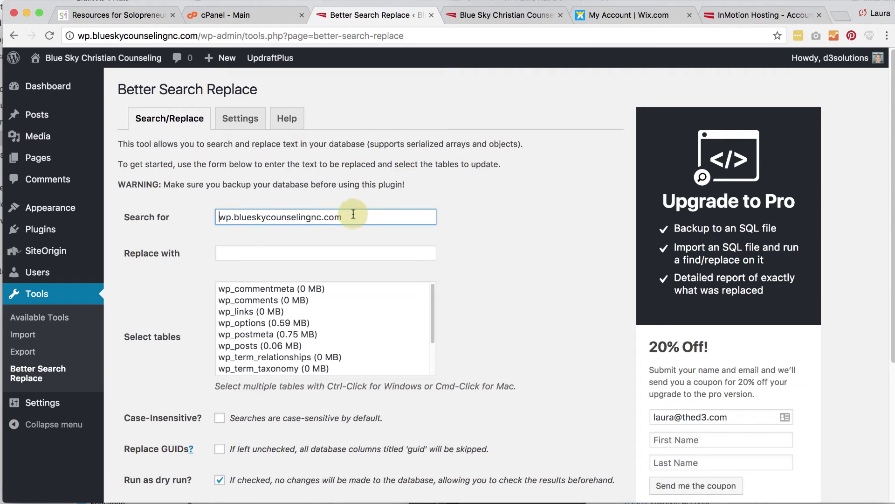
{"action": "left_click", "coordinate": [318, 251]}
{"action": "left_click_drag", "start_coordinate": [232, 217], "coordinate": [356, 215]}
{"action": "left_click", "coordinate": [314, 250]}
{"action": "key", "text": "super+v"}
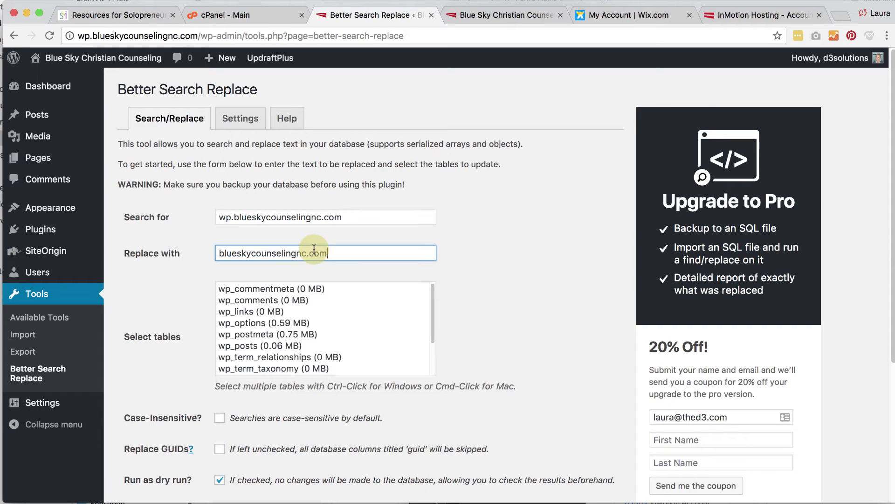
Select all tables wp_commentmeta through wp_users and tick Case-Insensitive, Replace GUIDs and Run as dry run
{"action": "left_click", "coordinate": [230, 287]}
{"action": "scroll", "coordinate": [246, 306], "scroll_direction": "down", "scroll_amount": 10}
{"action": "scroll", "coordinate": [261, 190], "scroll_direction": "up", "scroll_amount": 1}
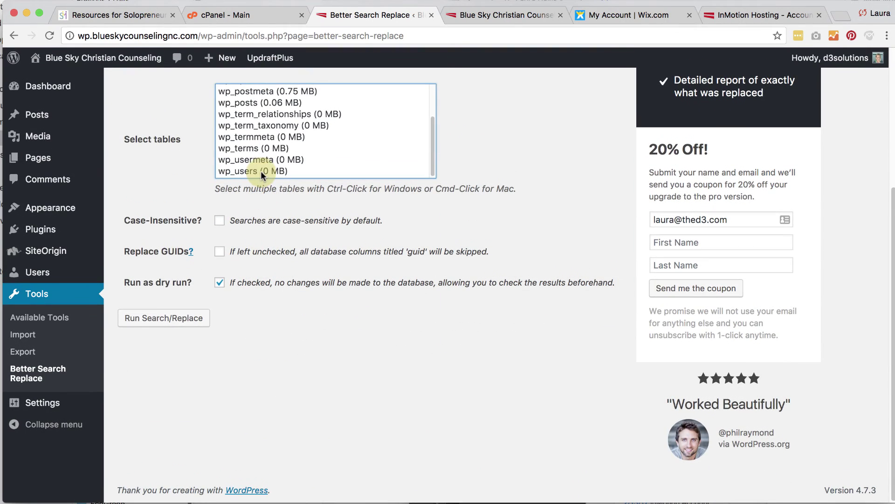
{"action": "left_click", "coordinate": [261, 171], "text": "shift"}
{"action": "scroll", "coordinate": [158, 175], "scroll_direction": "up", "scroll_amount": 5}
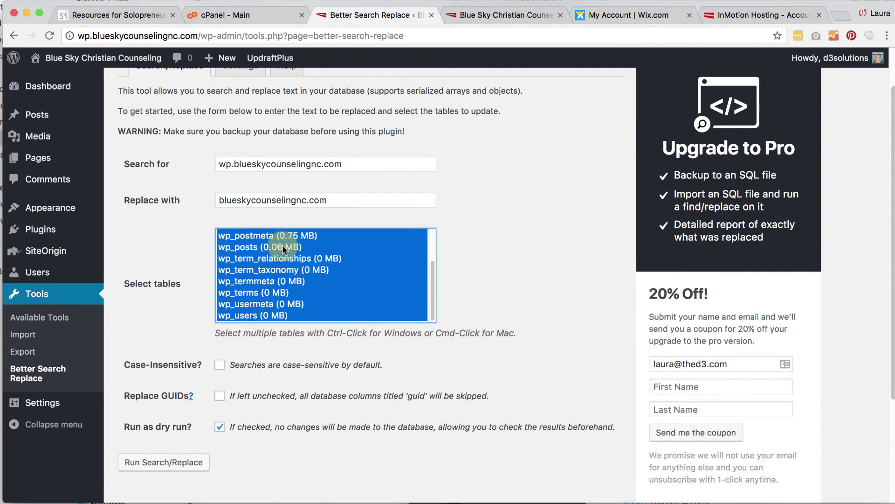
{"action": "scroll", "coordinate": [282, 244], "scroll_direction": "up", "scroll_amount": 3}
{"action": "scroll", "coordinate": [281, 244], "scroll_direction": "down", "scroll_amount": 3}
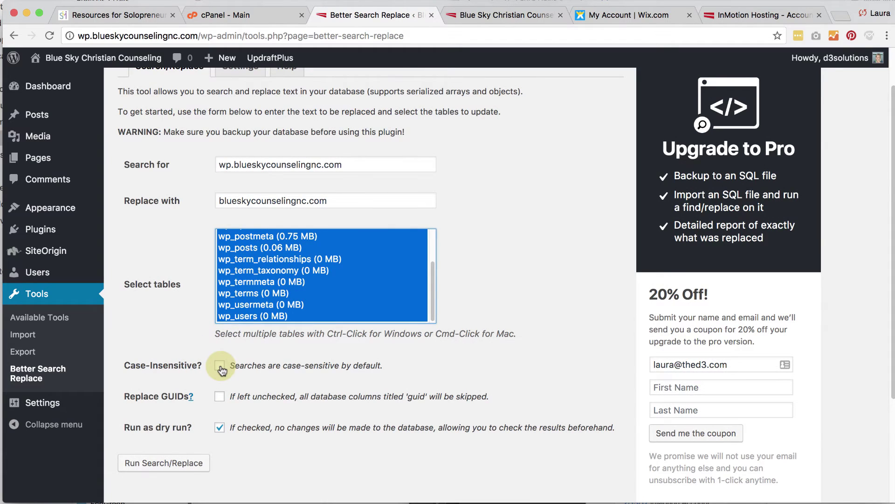
{"action": "left_click", "coordinate": [220, 366]}
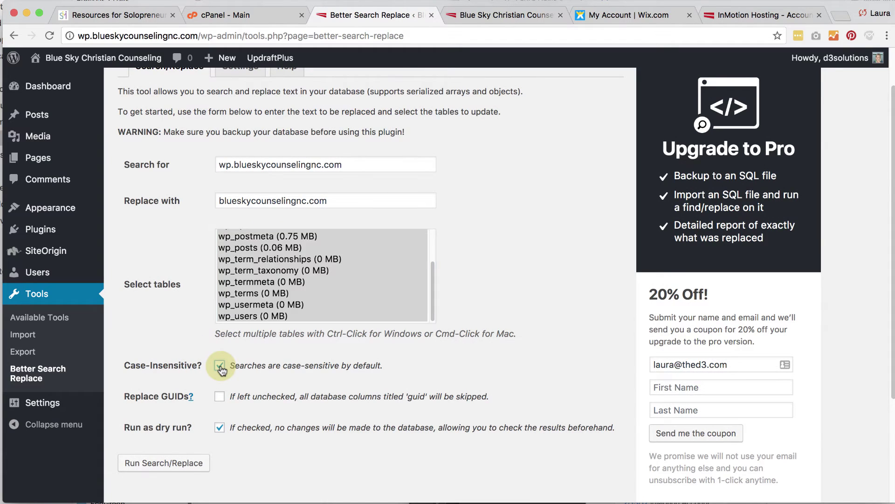
{"action": "left_click", "coordinate": [220, 397]}
{"action": "left_click", "coordinate": [220, 427]}
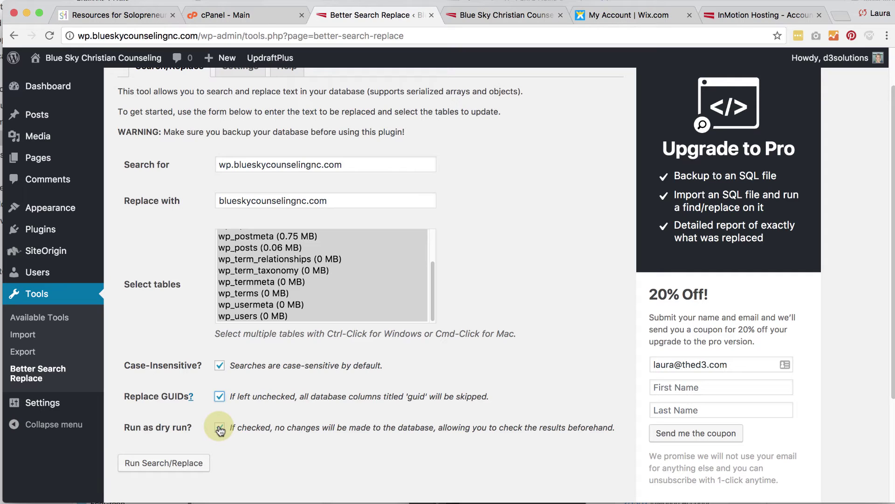
{"action": "left_click", "coordinate": [222, 431]}
Run the dry-run search/replace, finding 40 cells in 12 tables, then uncheck Run as dry run
{"action": "left_click", "coordinate": [180, 468]}
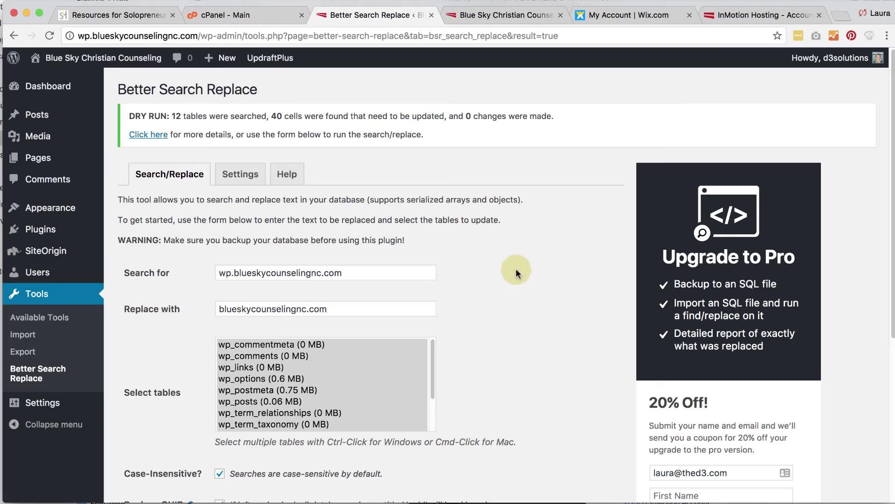
{"action": "scroll", "coordinate": [498, 291], "scroll_direction": "down", "scroll_amount": 5}
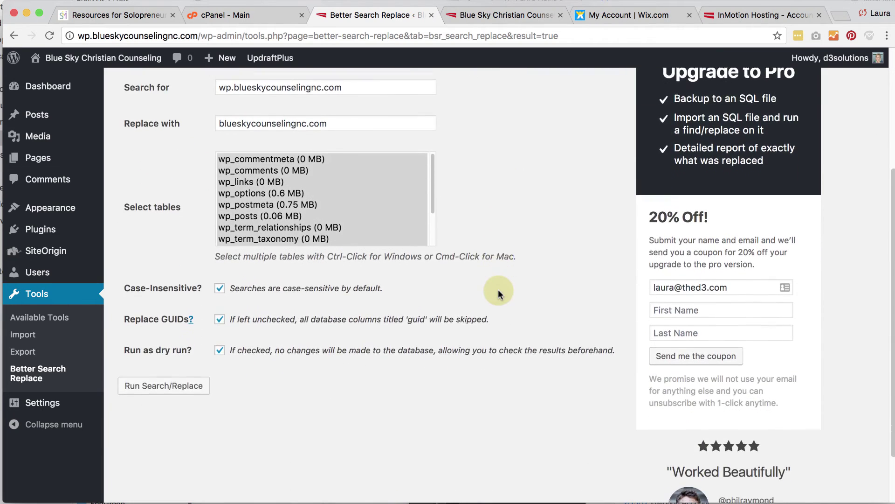
{"action": "left_click", "coordinate": [220, 337]}
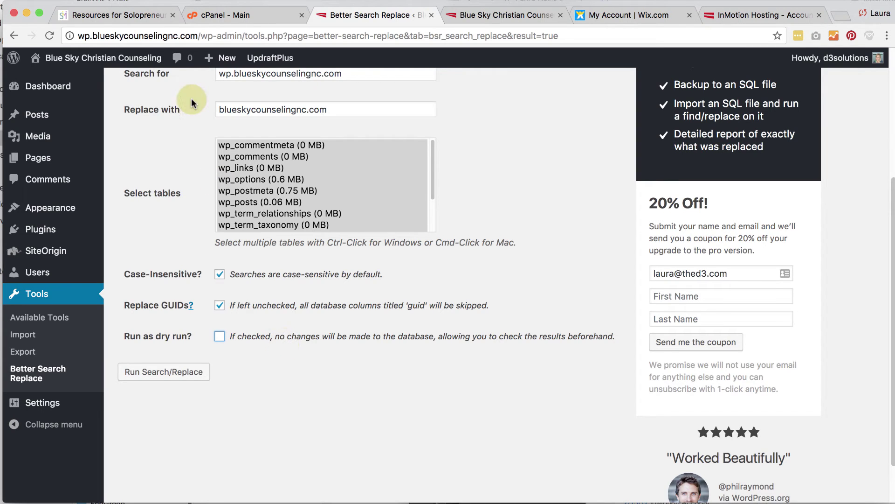
{"action": "left_click_drag", "start_coordinate": [92, 36], "coordinate": [196, 36]}
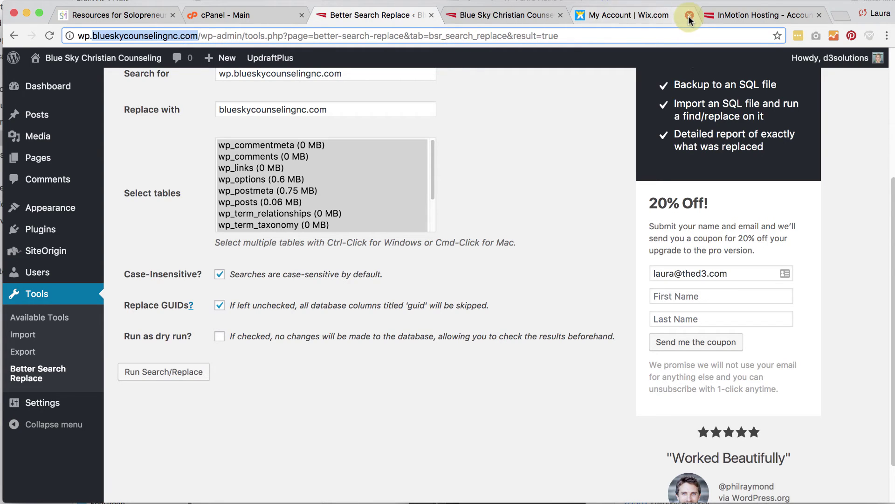
Switch to the cPanel dashboard and start a search for 'amp how to change nameservers'
{"action": "left_click", "coordinate": [256, 16]}
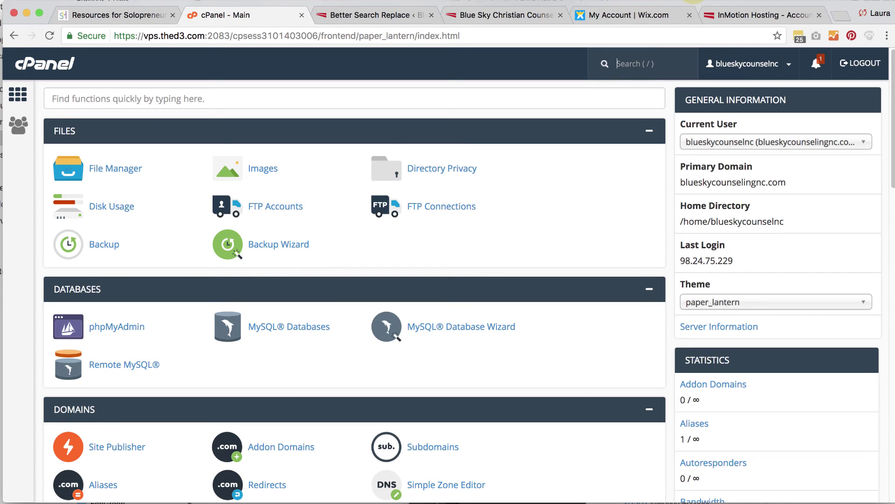
{"action": "key", "text": "slash"}
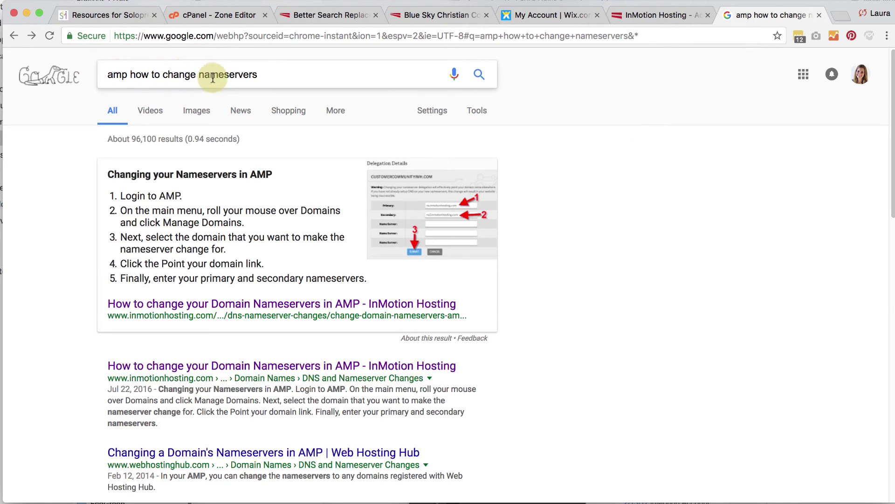
Open the 'How to change your Domain Nameservers in AMP - InMotion Hosting' result
{"action": "left_click", "coordinate": [182, 310]}
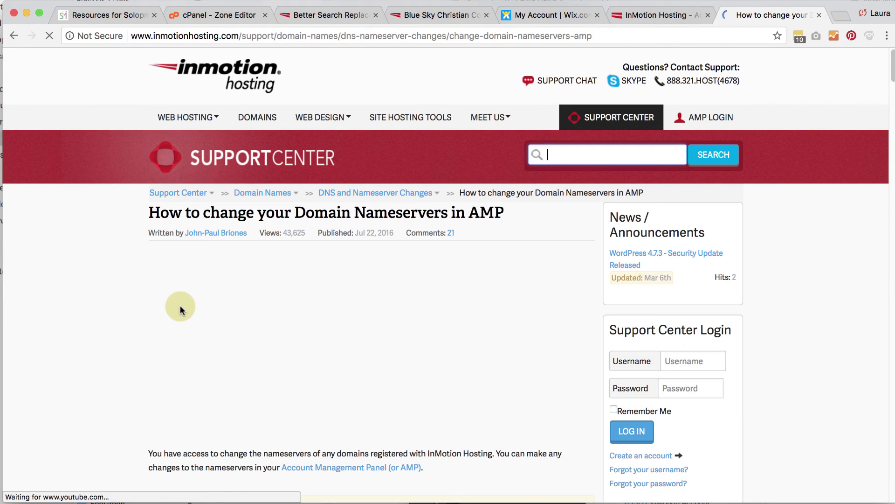
Scroll through the article's AMP steps and highlight ns1.inmotionhosting.com and ns2.inmotionhosting.com
{"action": "scroll", "coordinate": [575, 327], "scroll_direction": "down", "scroll_amount": 5}
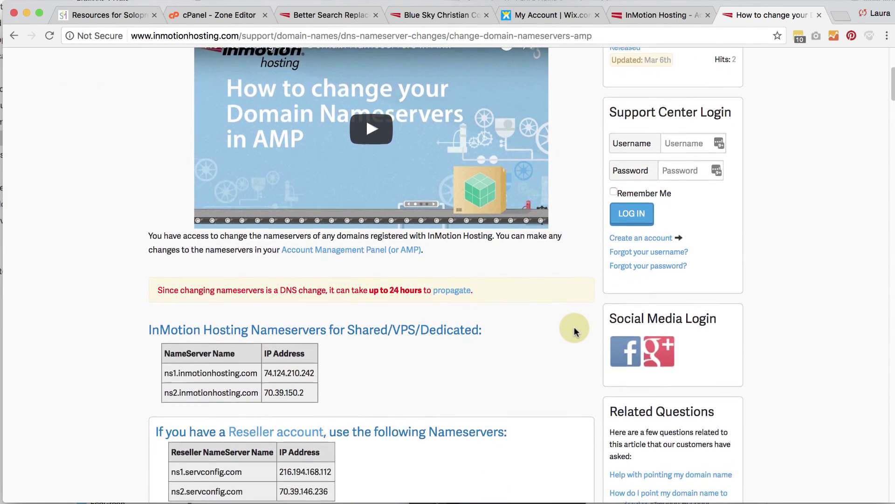
{"action": "scroll", "coordinate": [575, 326], "scroll_direction": "down", "scroll_amount": 8}
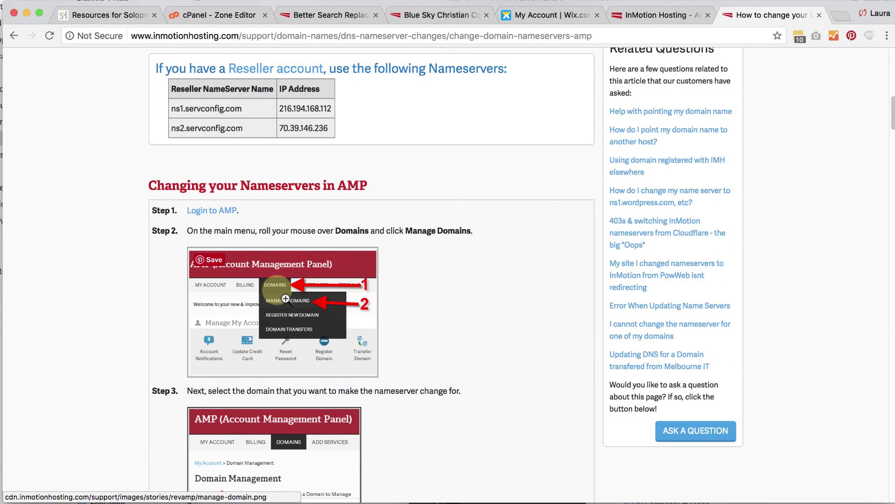
{"action": "scroll", "coordinate": [485, 319], "scroll_direction": "down", "scroll_amount": 4}
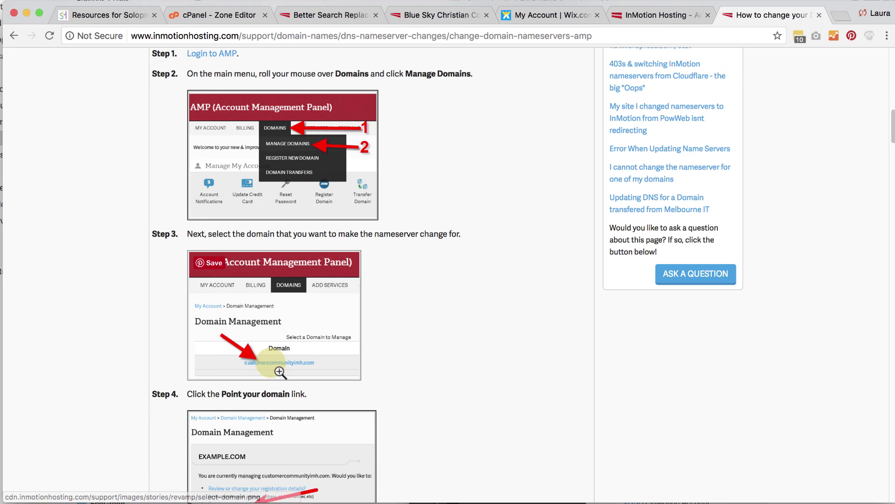
{"action": "scroll", "coordinate": [431, 355], "scroll_direction": "down", "scroll_amount": 1}
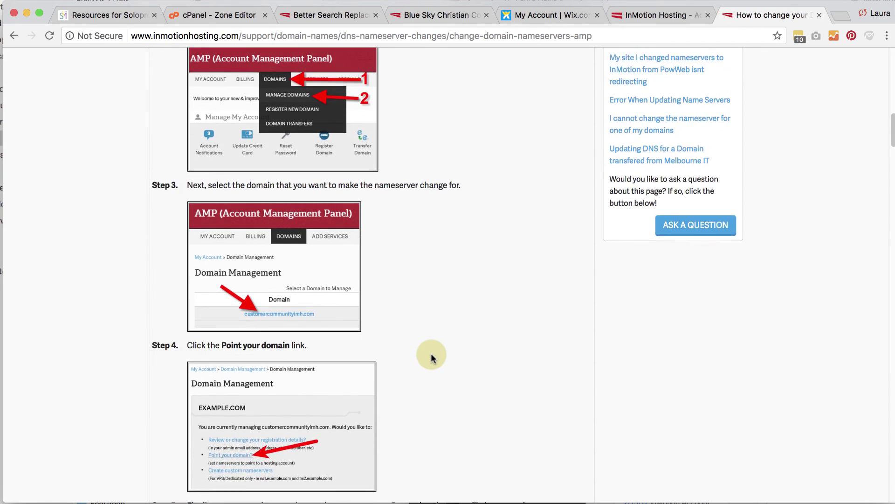
{"action": "scroll", "coordinate": [431, 354], "scroll_direction": "down", "scroll_amount": 3}
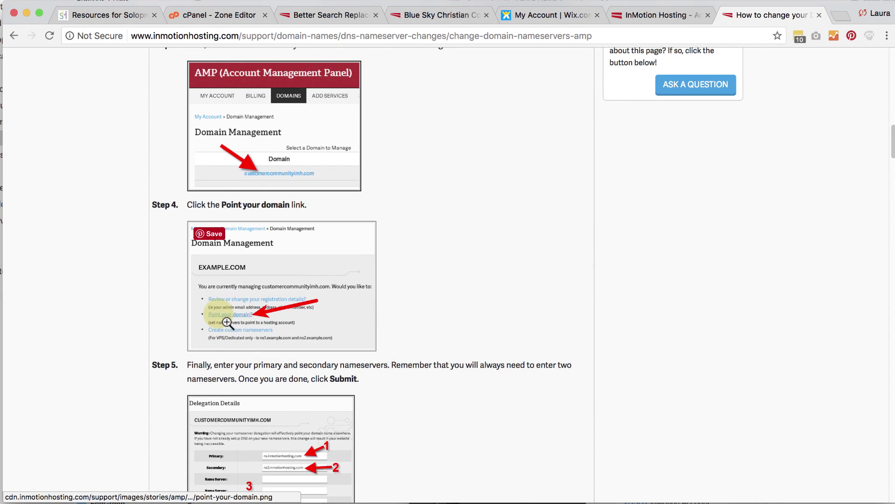
{"action": "scroll", "coordinate": [539, 356], "scroll_direction": "down", "scroll_amount": 3}
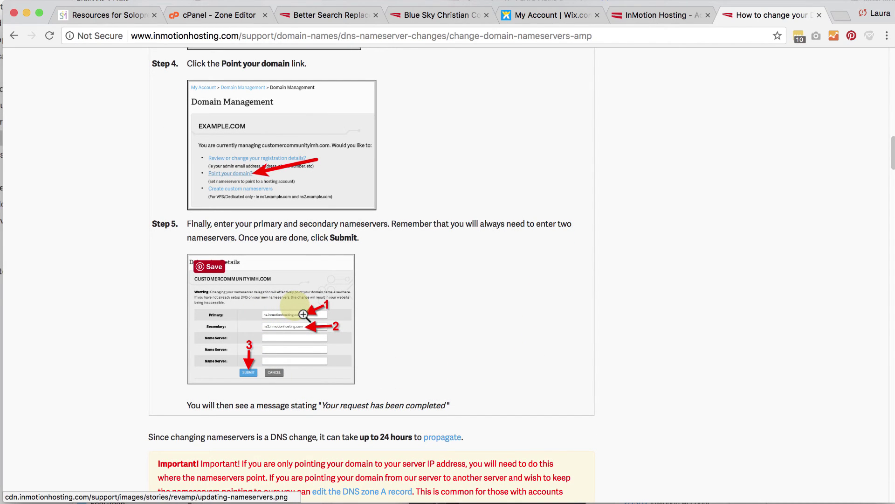
{"action": "scroll", "coordinate": [488, 291], "scroll_direction": "up", "scroll_amount": 10}
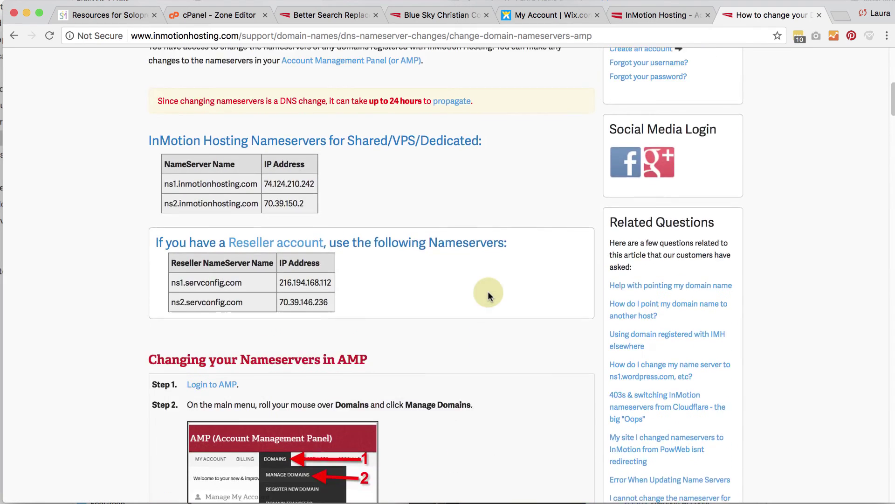
{"action": "scroll", "coordinate": [488, 291], "scroll_direction": "up", "scroll_amount": 3}
{"action": "left_click_drag", "start_coordinate": [165, 243], "coordinate": [256, 243]}
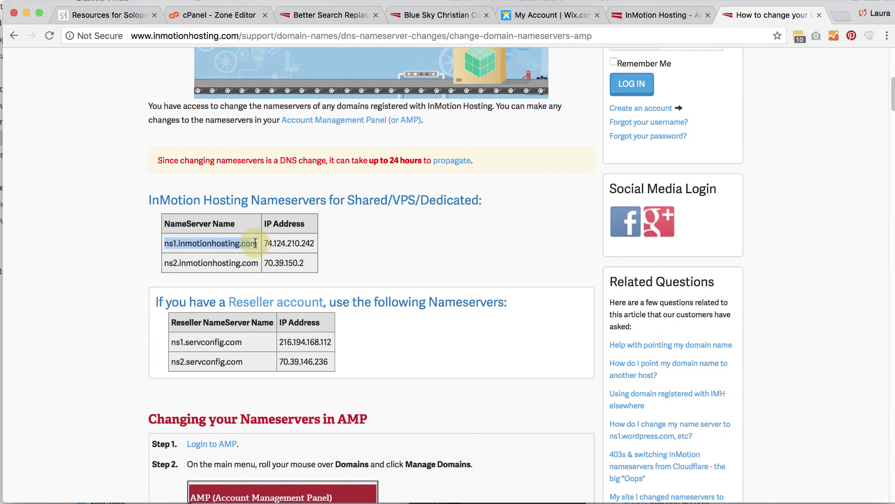
{"action": "left_click_drag", "start_coordinate": [165, 262], "coordinate": [259, 263]}
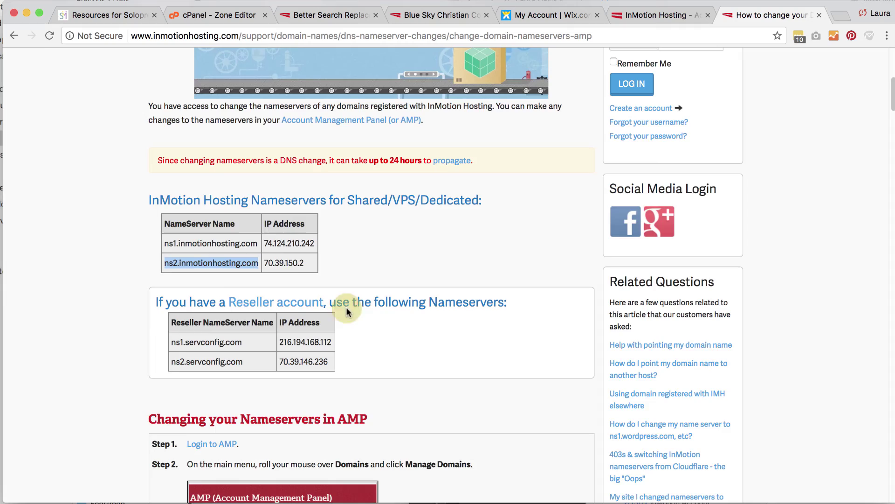
{"action": "scroll", "coordinate": [432, 406], "scroll_direction": "down", "scroll_amount": 15}
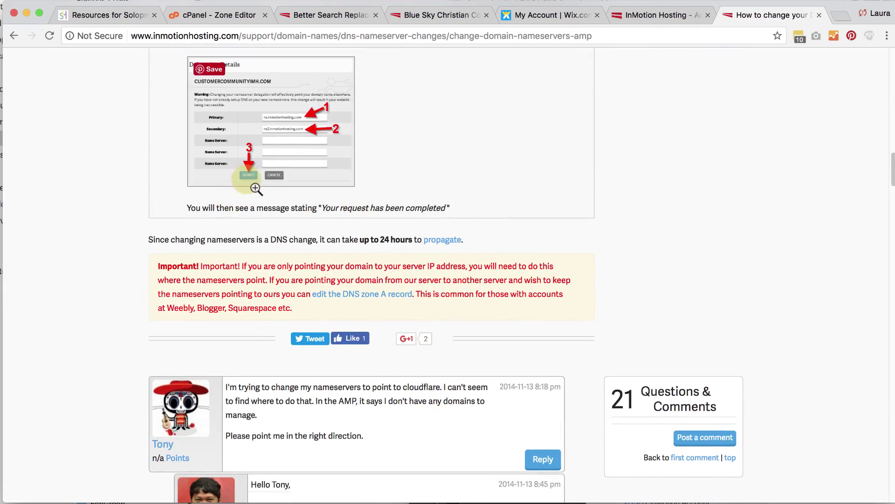
{"action": "scroll", "coordinate": [455, 167], "scroll_direction": "up", "scroll_amount": 20}
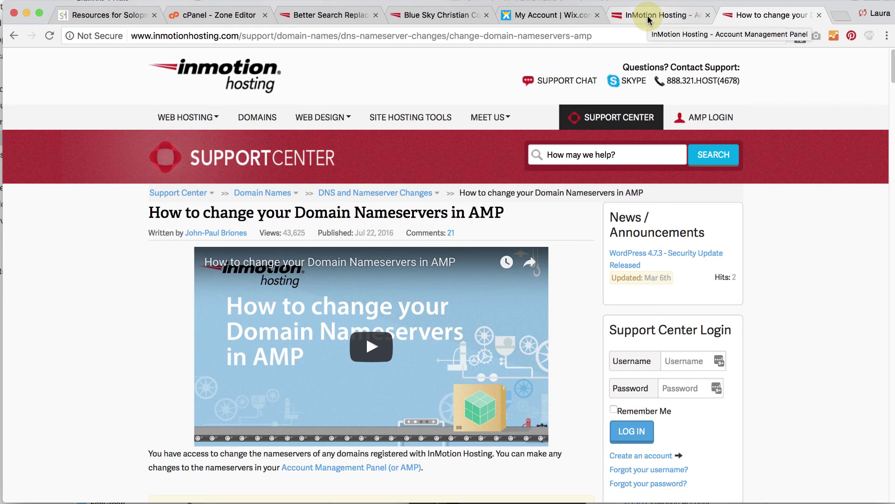
Switch to Wix and review blueskycounselingnc.com's A, CNAME, TXT, MX and NS records
{"action": "left_click", "coordinate": [560, 18]}
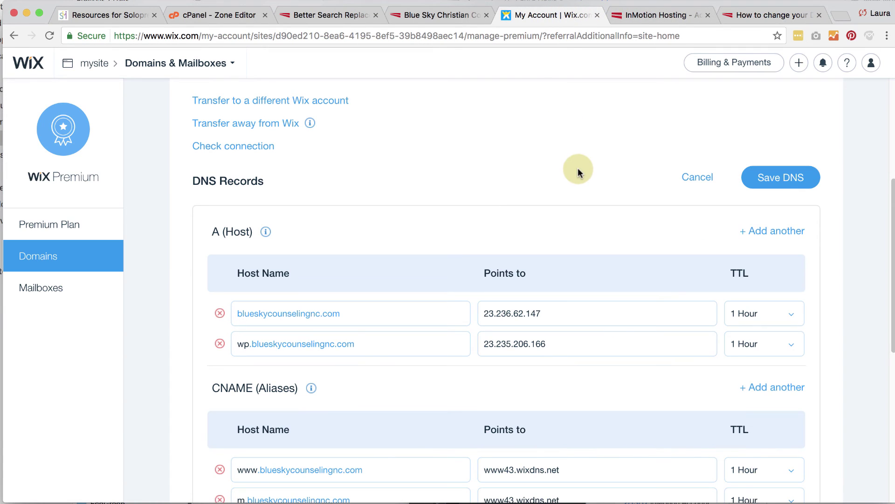
{"action": "scroll", "coordinate": [578, 173], "scroll_direction": "down", "scroll_amount": 5}
{"action": "scroll", "coordinate": [625, 393], "scroll_direction": "up", "scroll_amount": 10}
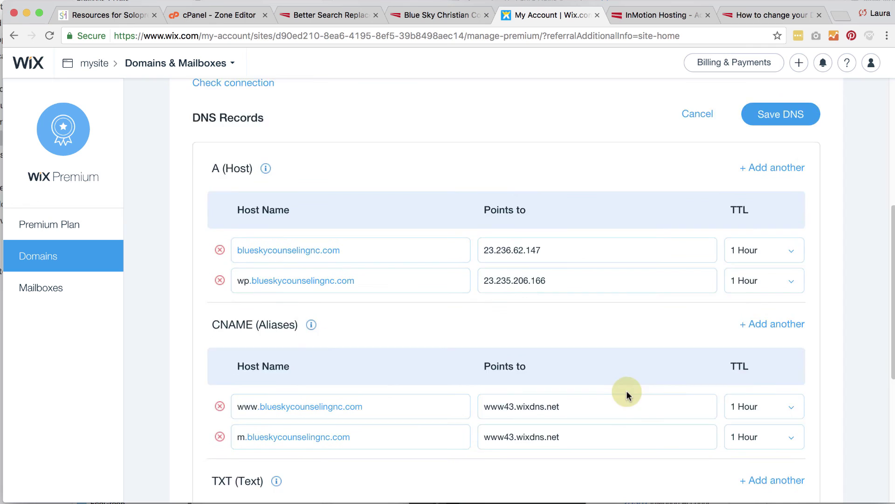
{"action": "scroll", "coordinate": [538, 241], "scroll_direction": "down", "scroll_amount": 15}
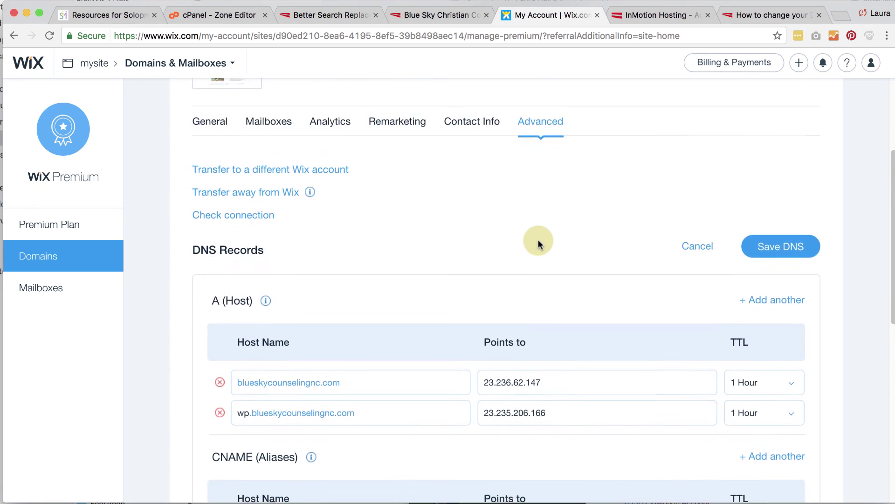
{"action": "scroll", "coordinate": [538, 239], "scroll_direction": "down", "scroll_amount": 1}
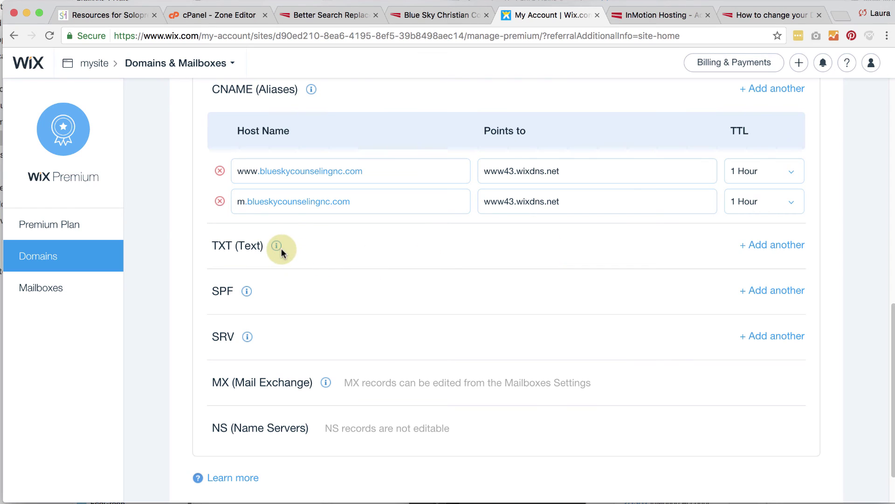
{"action": "mouse_move", "coordinate": [277, 250]}
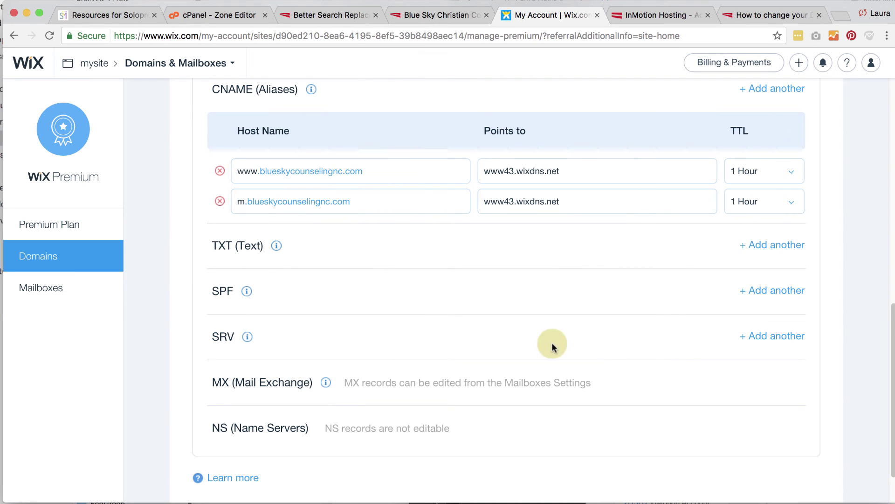
{"action": "scroll", "coordinate": [366, 345], "scroll_direction": "up", "scroll_amount": 1}
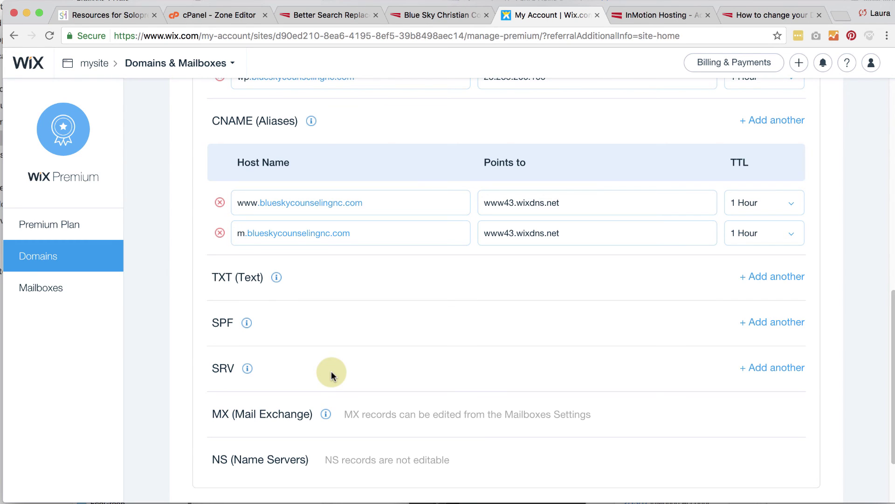
{"action": "mouse_move", "coordinate": [326, 415]}
{"action": "scroll", "coordinate": [288, 339], "scroll_direction": "up", "scroll_amount": 10}
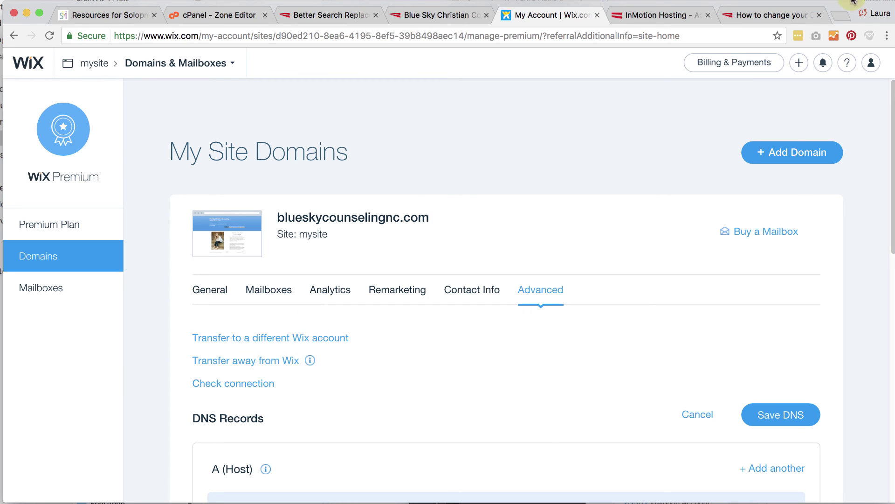
{"action": "mouse_move", "coordinate": [755, 66]}
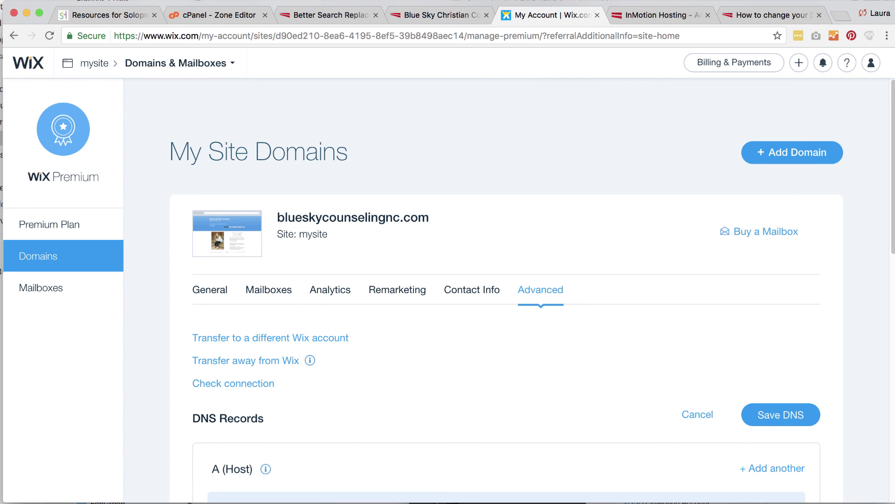